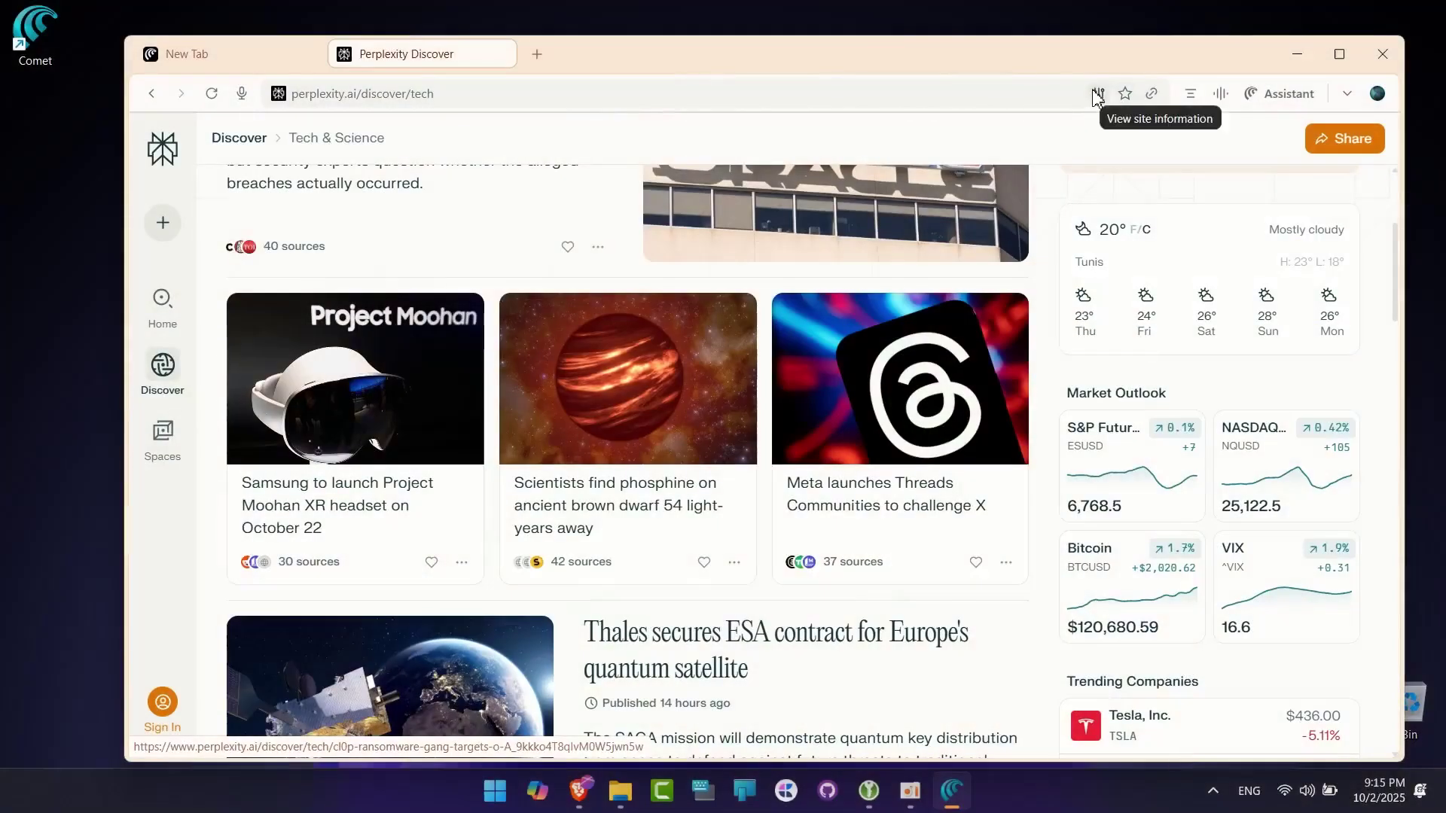
- Look through the main and profile menus, then close the empty New Tab
{"action": "left_click", "coordinate": [1348, 94]}
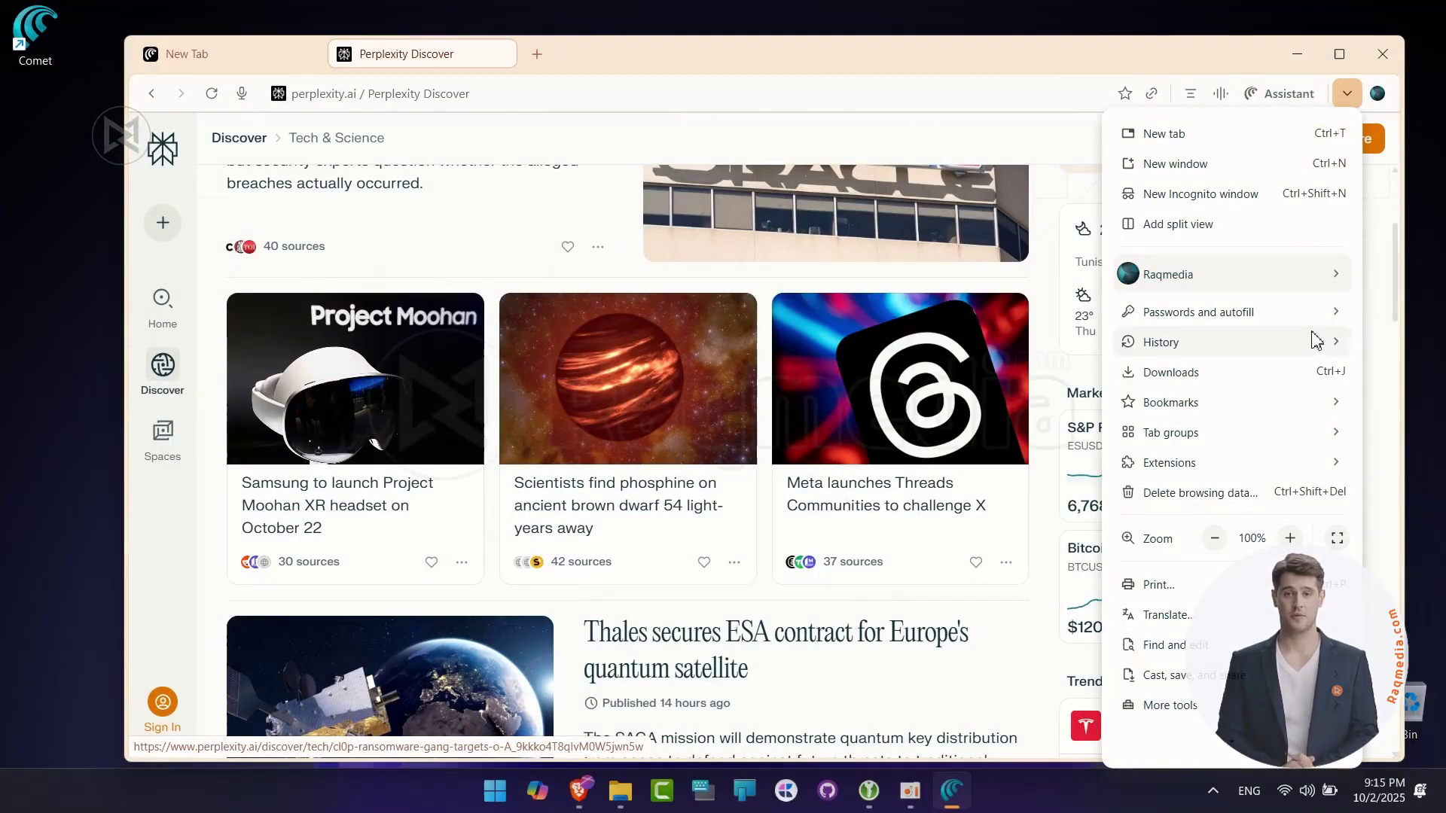
{"action": "left_click", "coordinate": [1382, 98]}
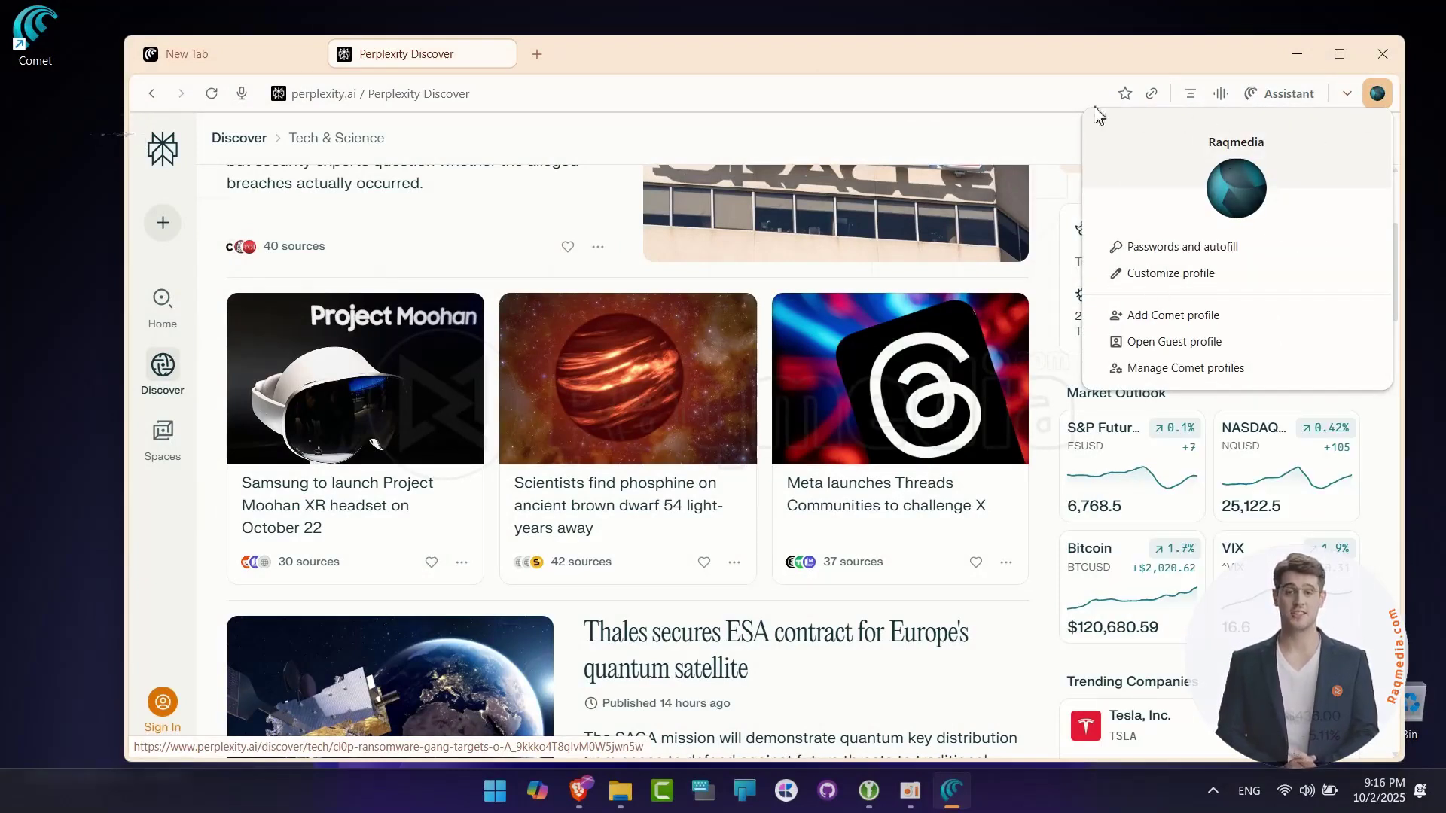
{"action": "left_click", "coordinate": [981, 69]}
{"action": "left_click", "coordinate": [243, 55]}
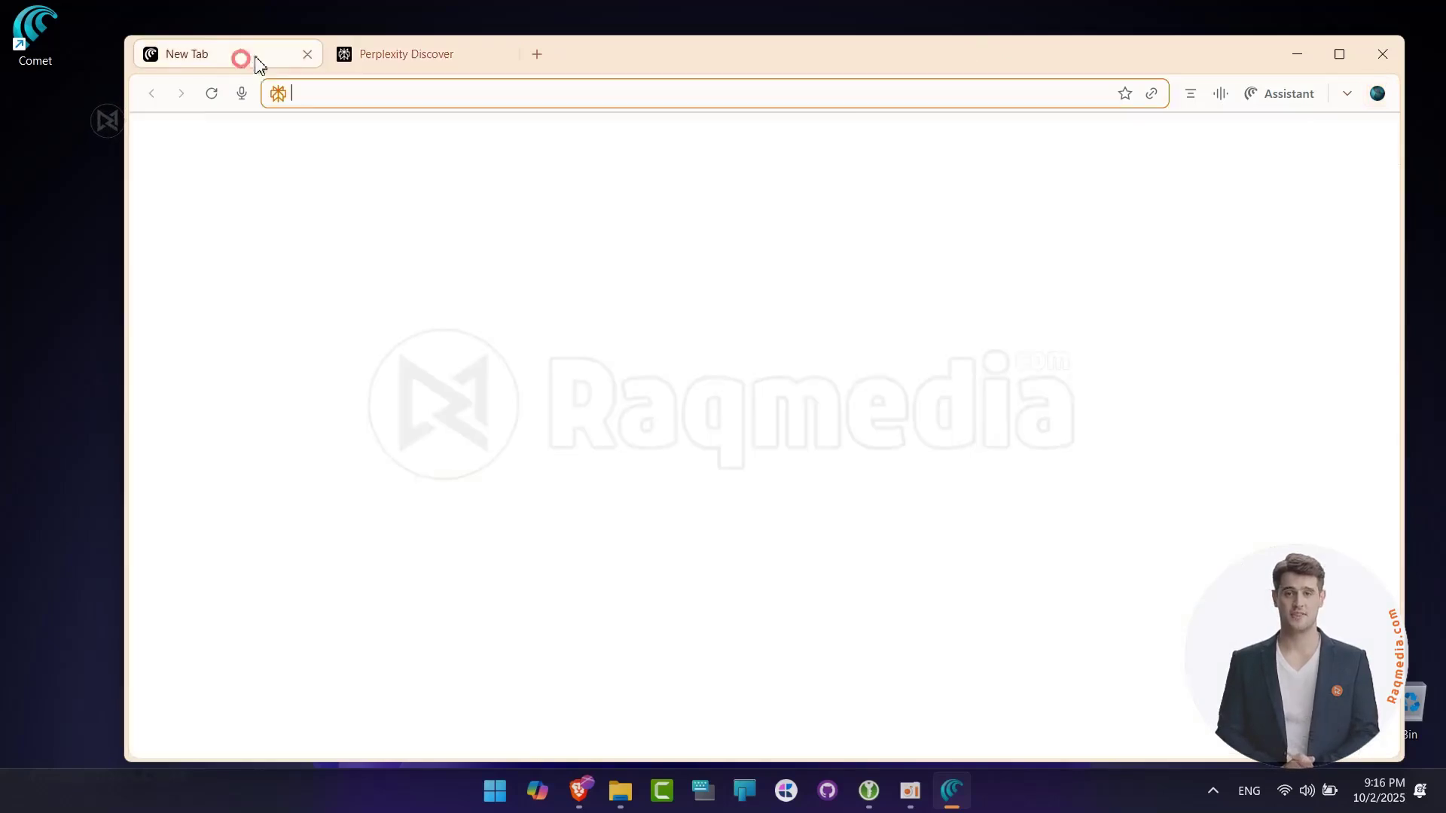
{"action": "left_click", "coordinate": [306, 55]}
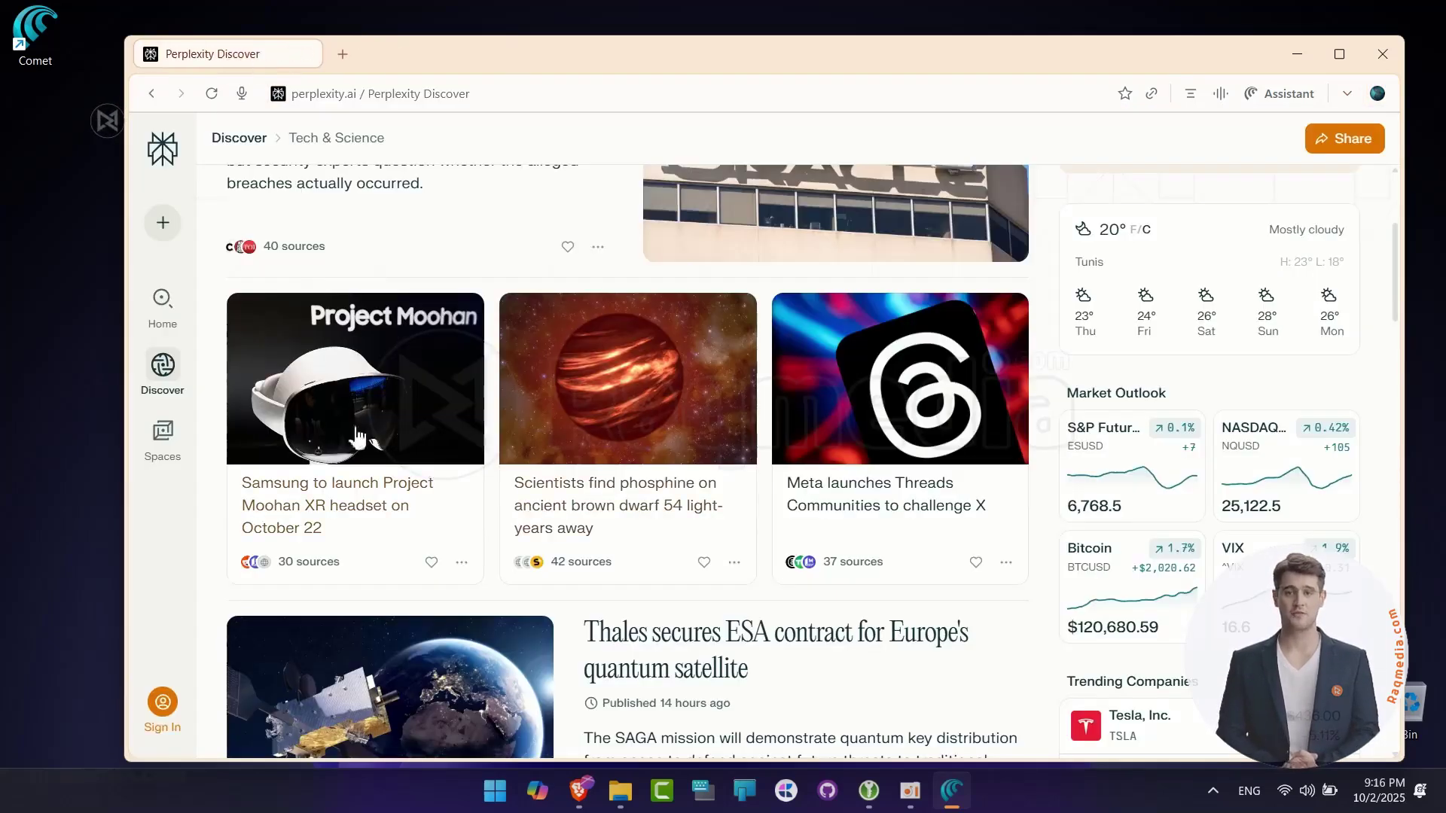
- Search from the Perplexity home page for 'top raqmedia tutorials blogs'
{"action": "left_click", "coordinate": [160, 164]}
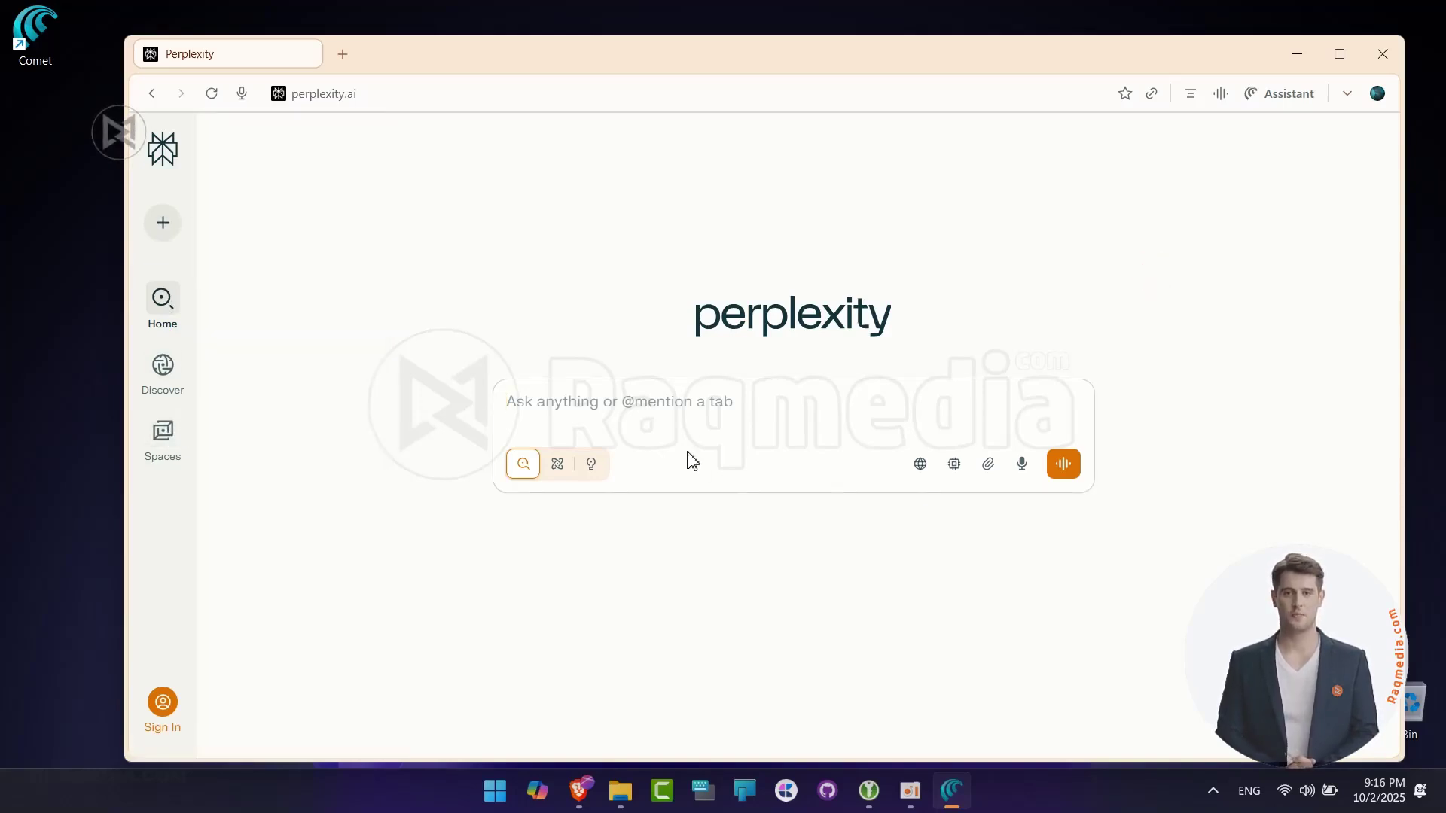
{"action": "left_click", "coordinate": [694, 417]}
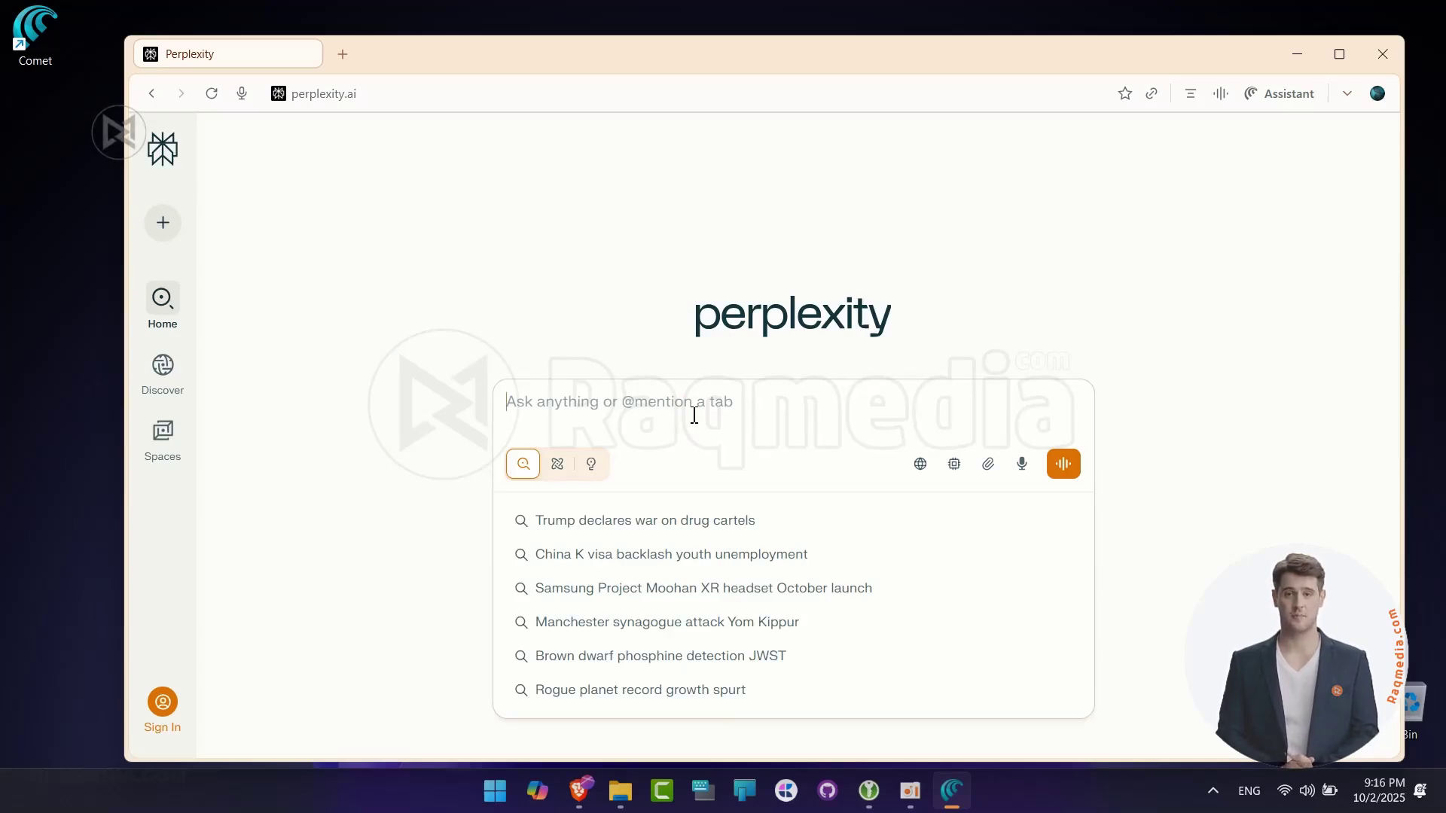
{"action": "type", "text": "t"}
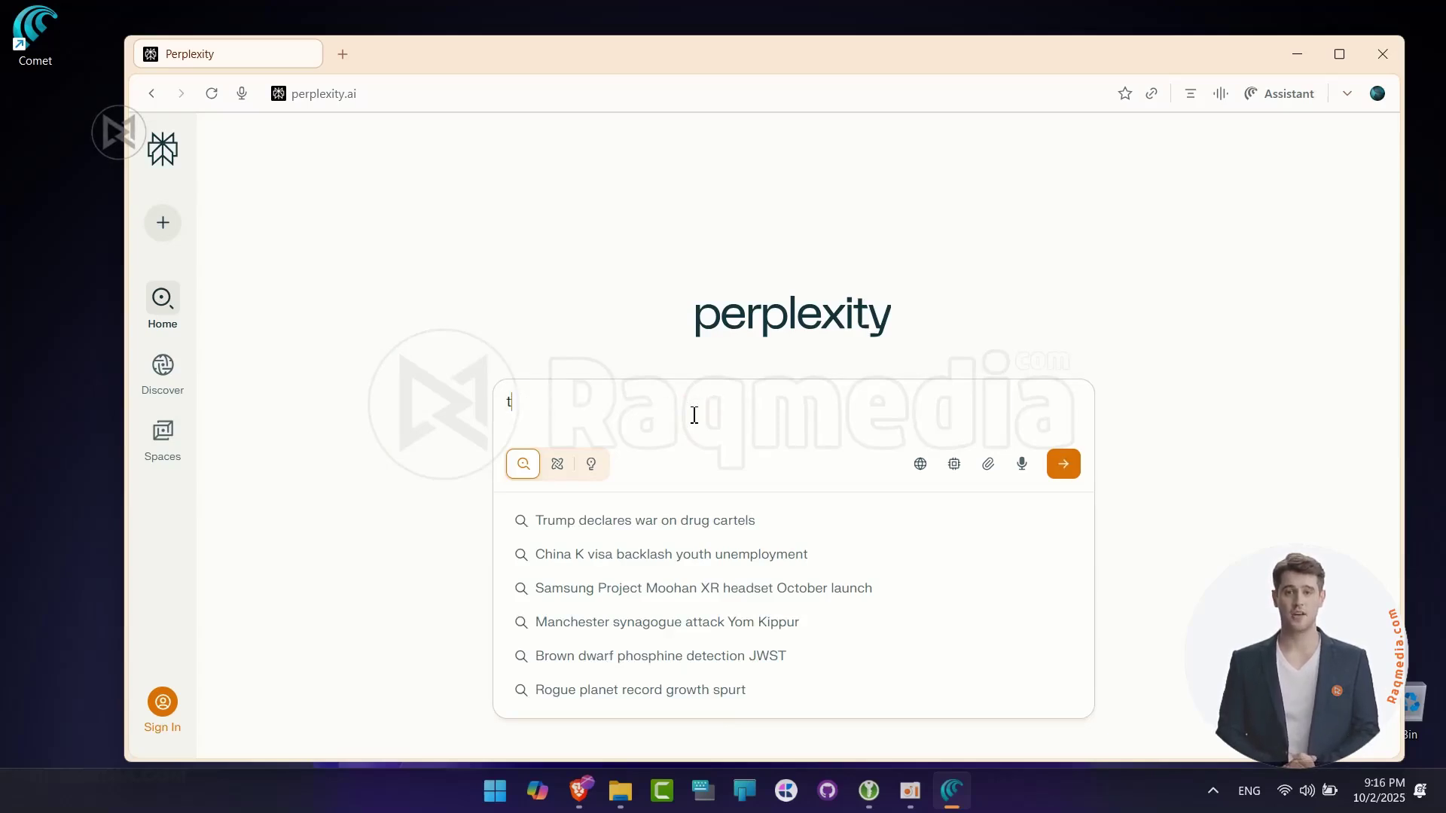
{"action": "type", "text": "op raqm"}
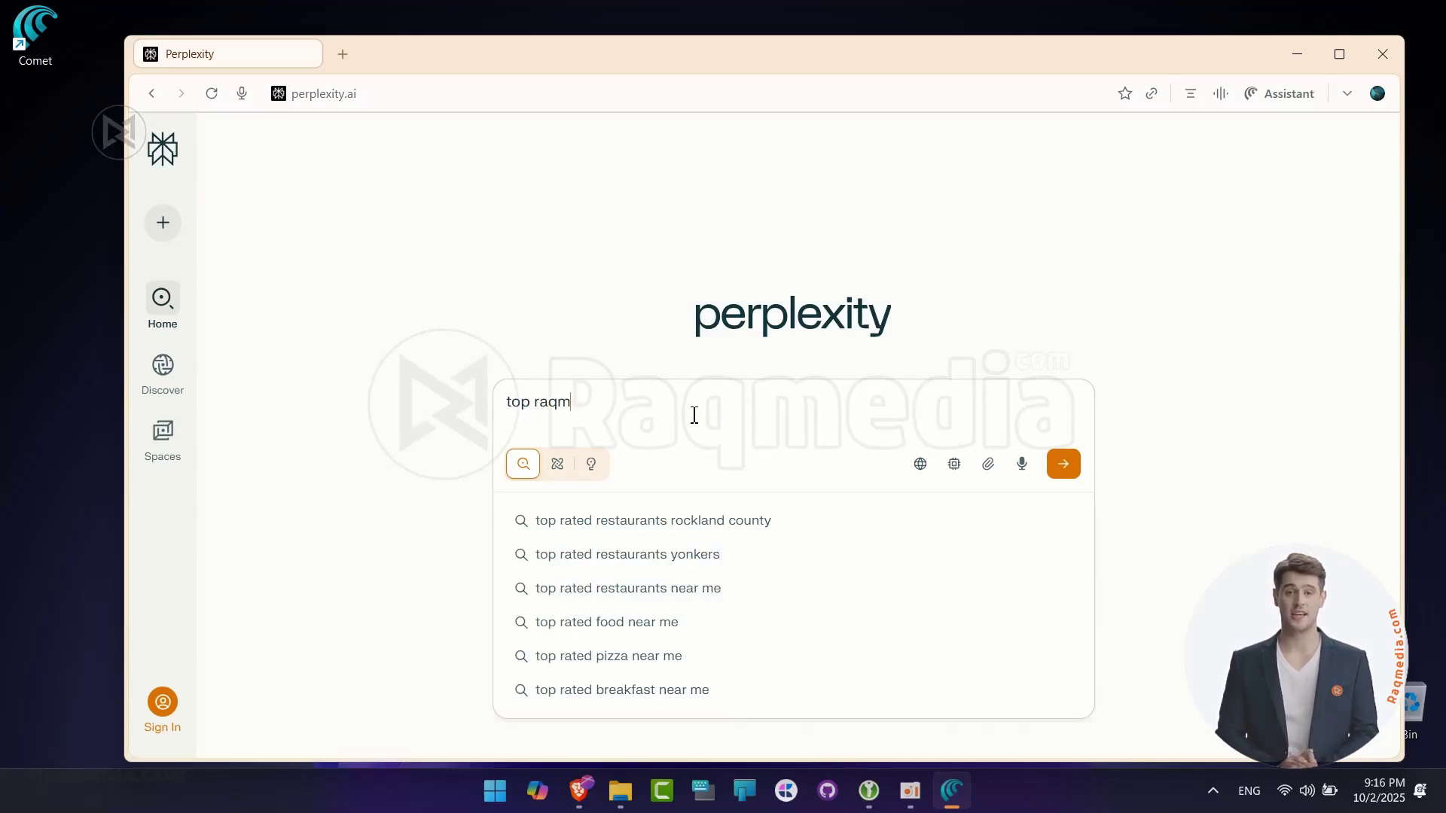
{"action": "type", "text": "edia tutorials blogs"}
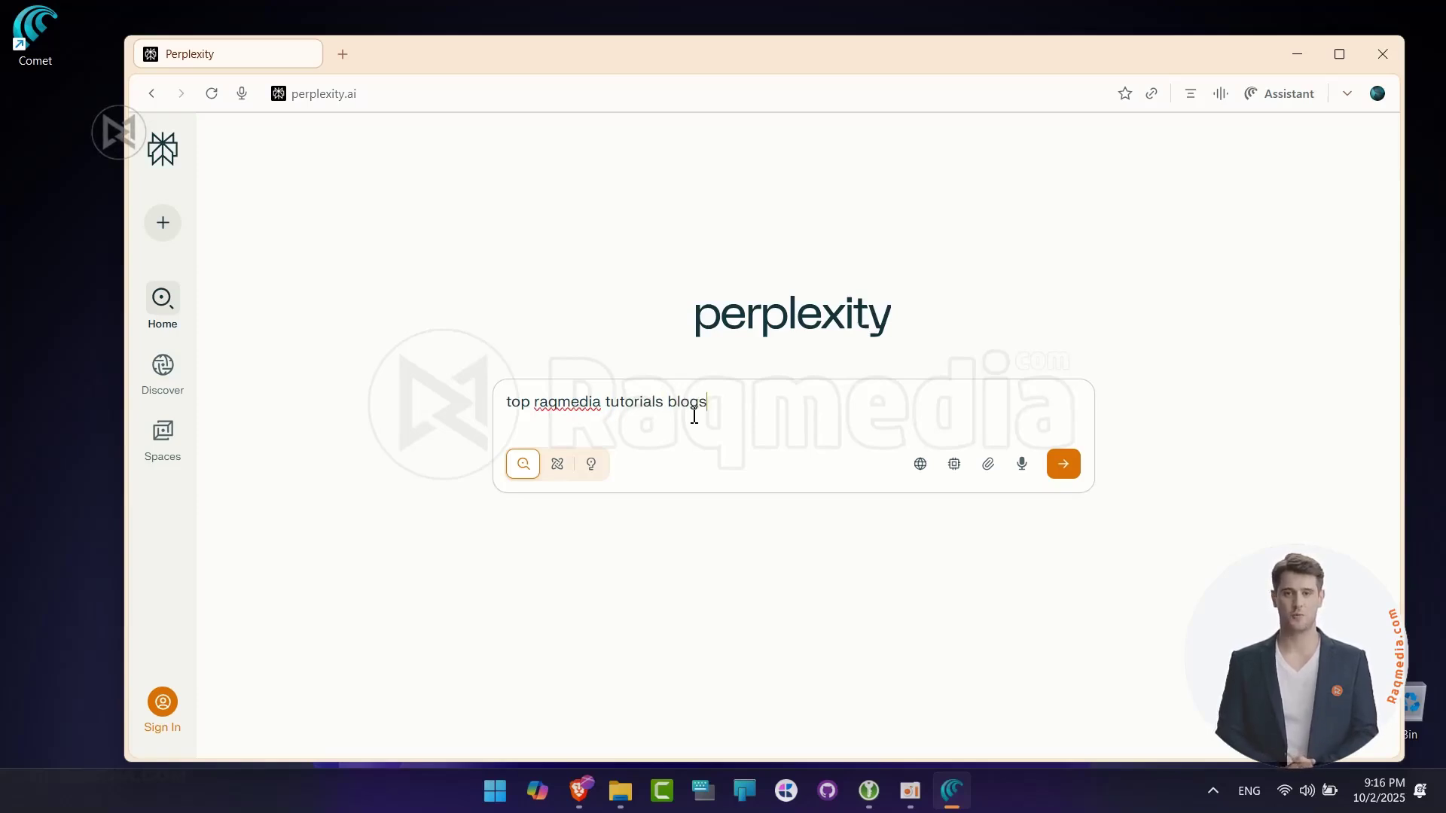
{"action": "key", "text": "Return"}
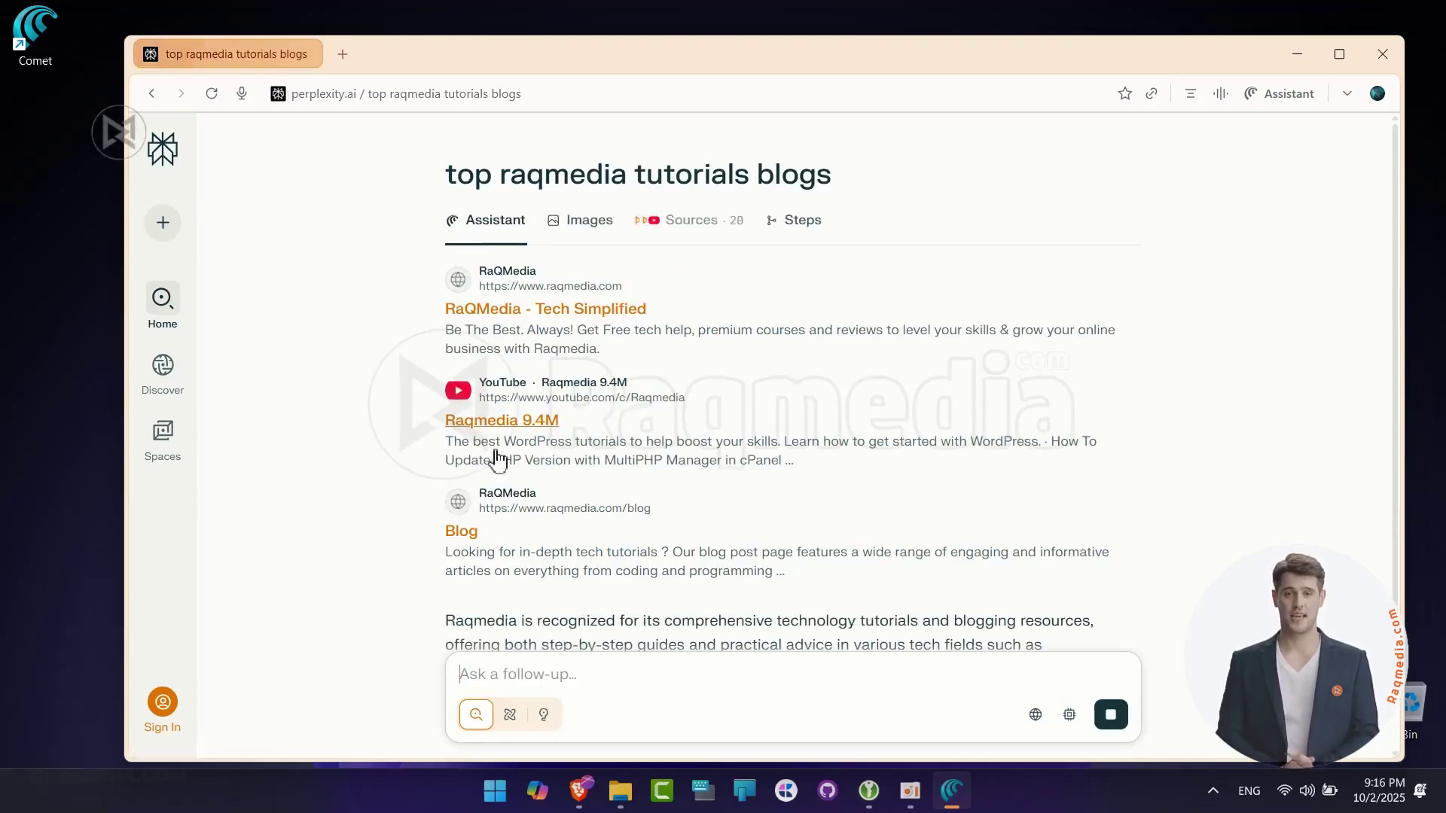
- Scroll through the raqmedia answer, then show its Sources list and dismiss the sign-in prompt
{"action": "scroll", "coordinate": [400, 532], "scroll_direction": "down", "scroll_amount": 6}
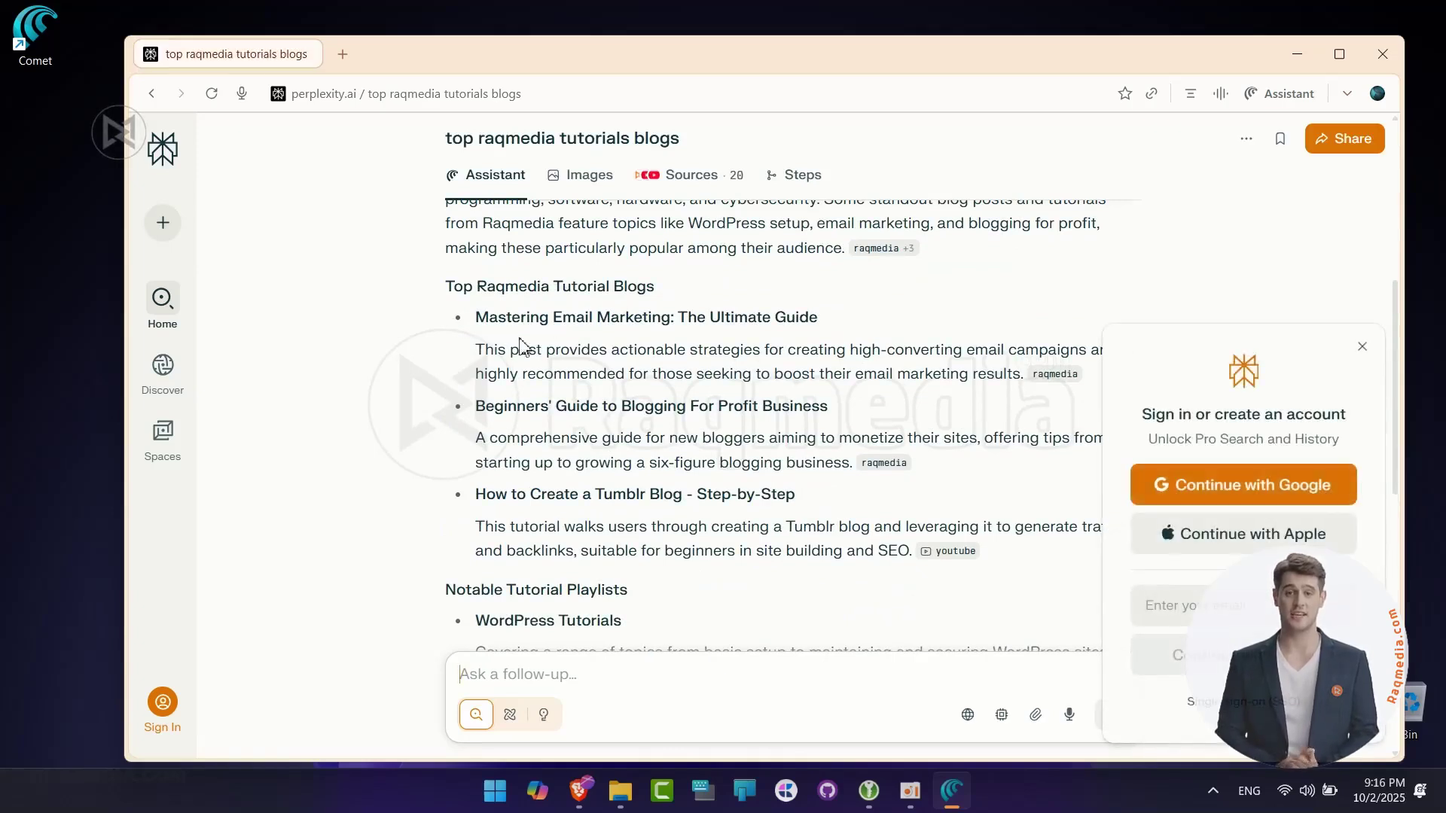
{"action": "scroll", "coordinate": [787, 515], "scroll_direction": "down", "scroll_amount": 2}
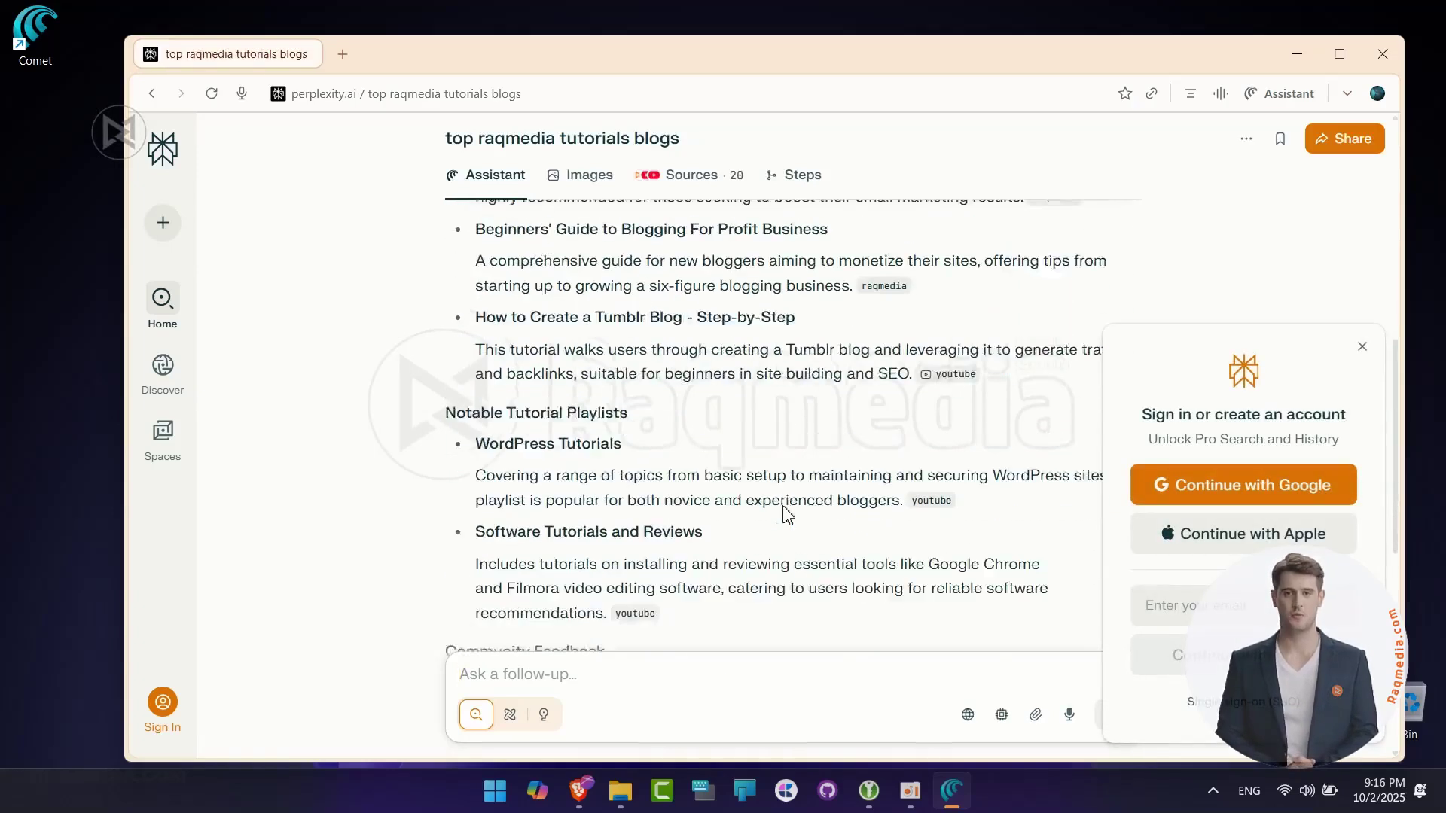
{"action": "scroll", "coordinate": [787, 514], "scroll_direction": "down", "scroll_amount": 2}
{"action": "scroll", "coordinate": [787, 515], "scroll_direction": "down", "scroll_amount": 2}
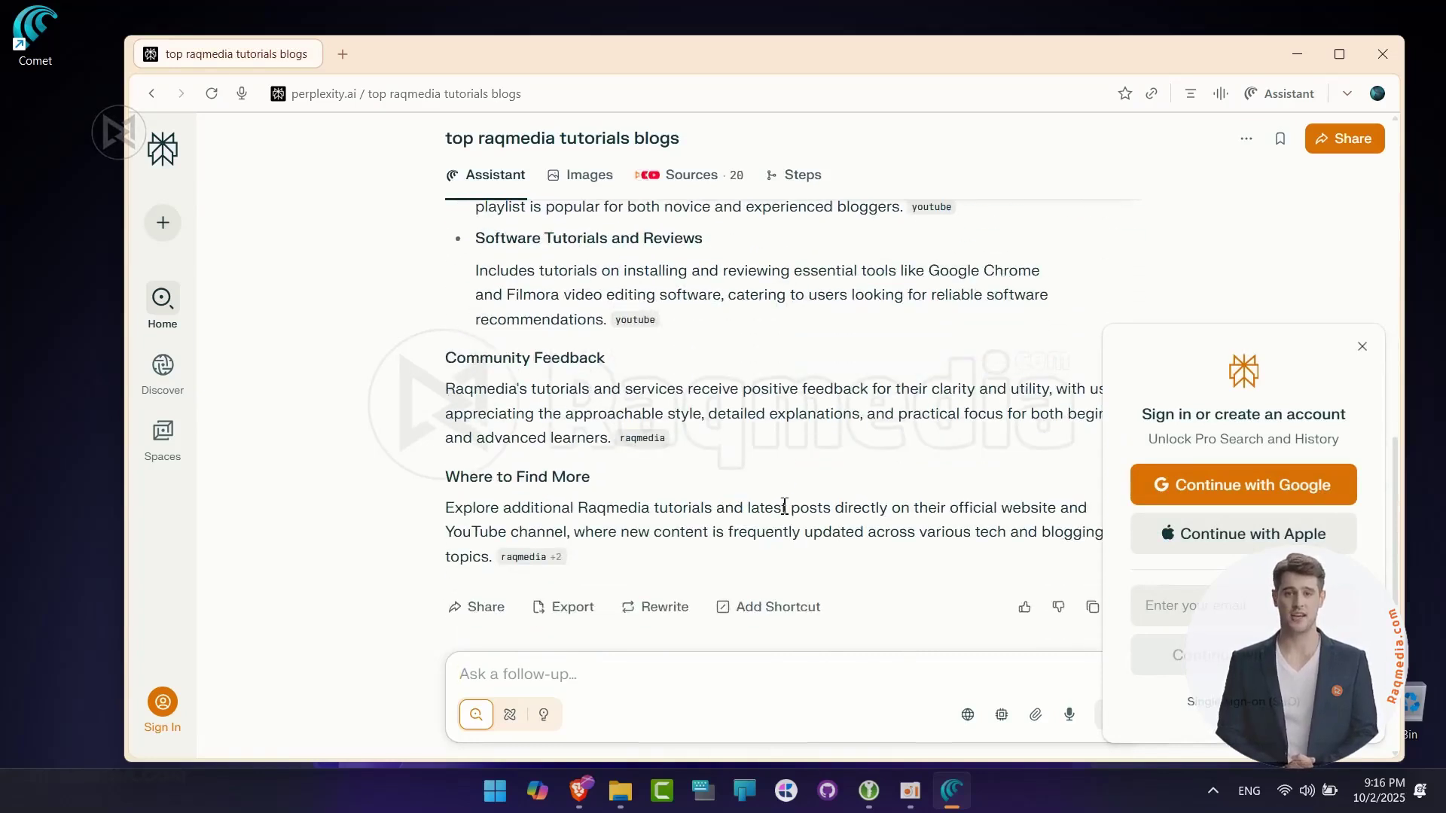
{"action": "scroll", "coordinate": [781, 506], "scroll_direction": "up", "scroll_amount": 4}
{"action": "scroll", "coordinate": [781, 506], "scroll_direction": "up", "scroll_amount": 5}
{"action": "scroll", "coordinate": [781, 507], "scroll_direction": "up", "scroll_amount": 5}
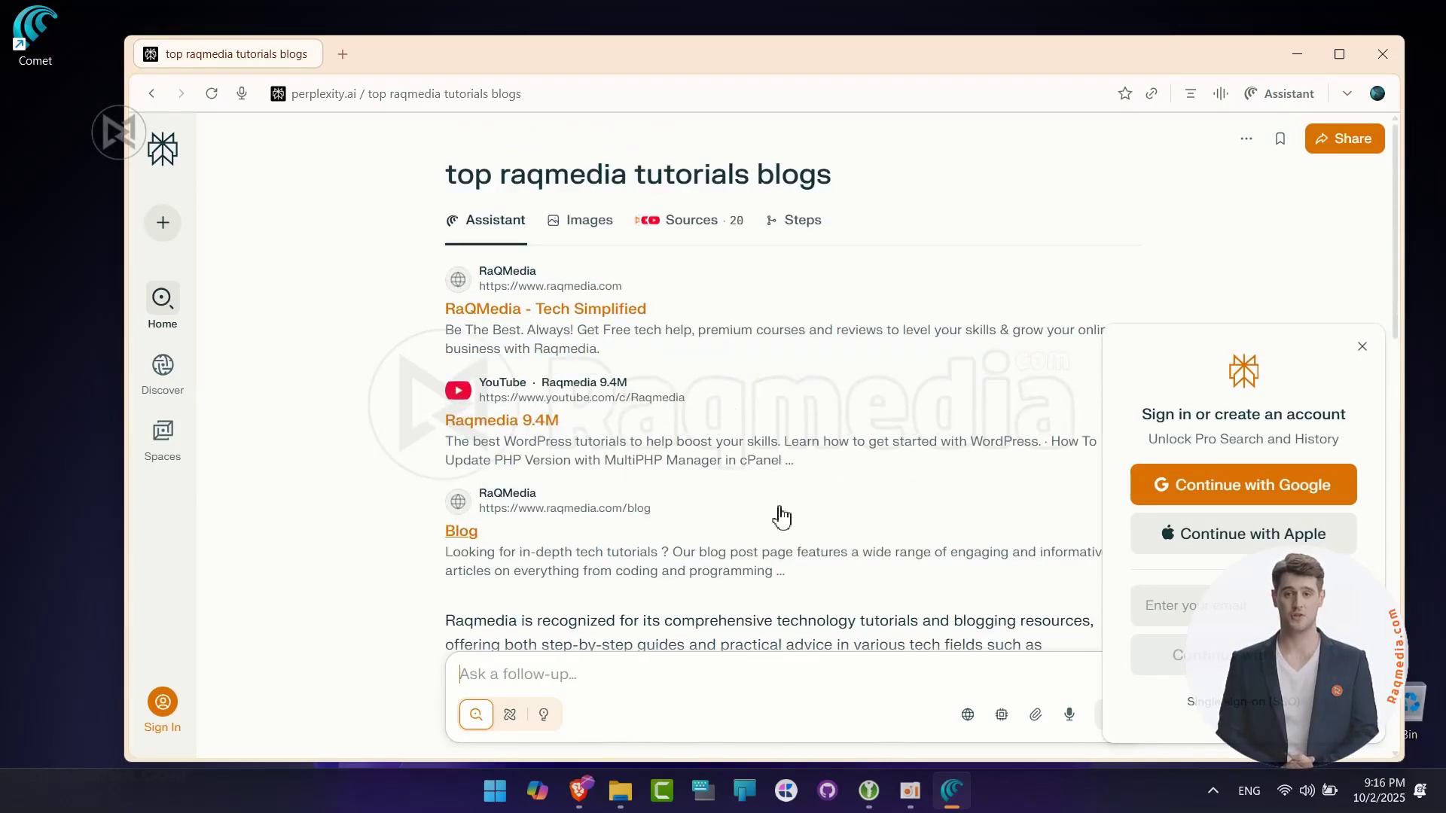
{"action": "left_click", "coordinate": [695, 223]}
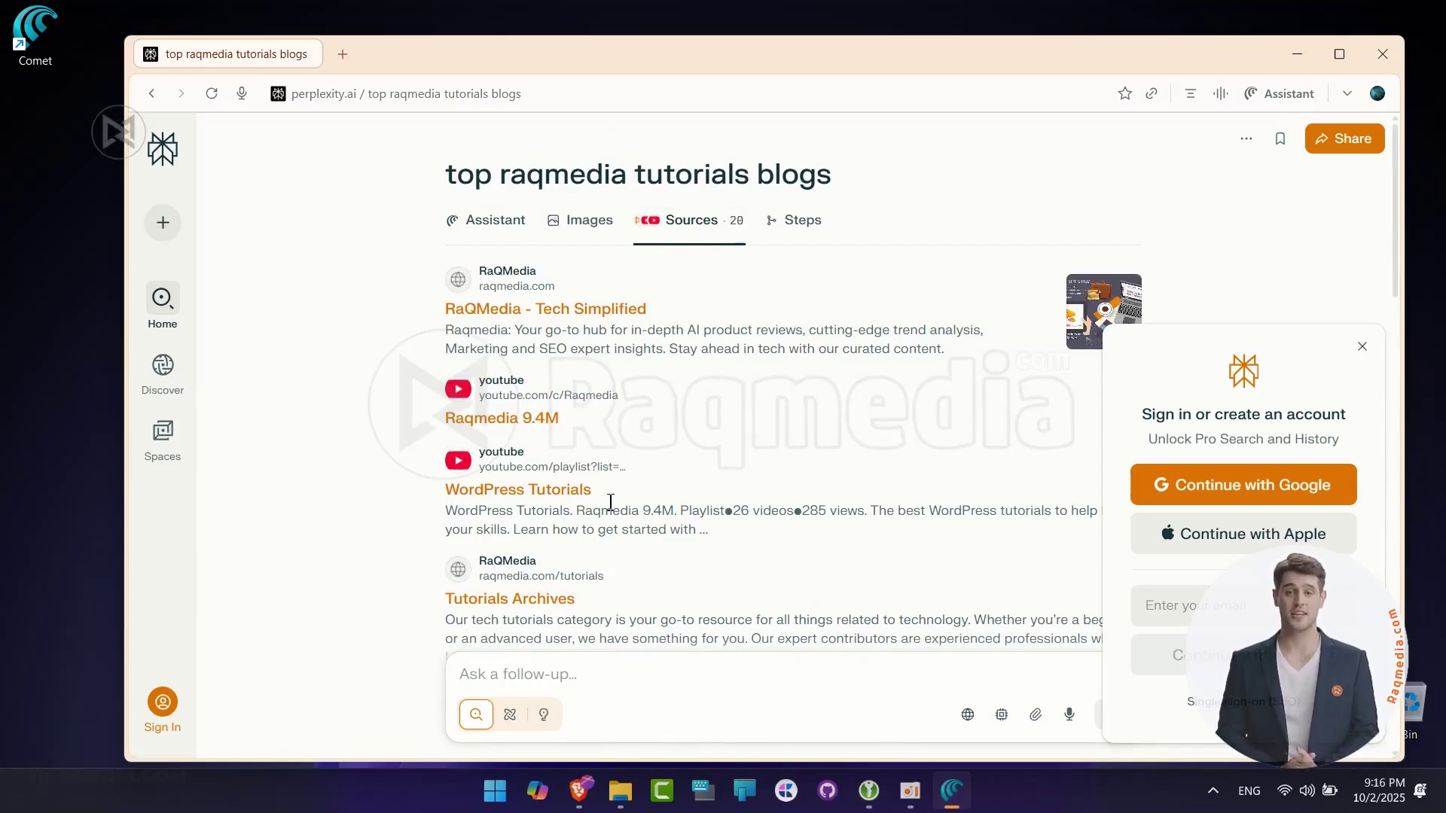
{"action": "scroll", "coordinate": [610, 502], "scroll_direction": "down", "scroll_amount": 2}
{"action": "left_click", "coordinate": [1362, 346]}
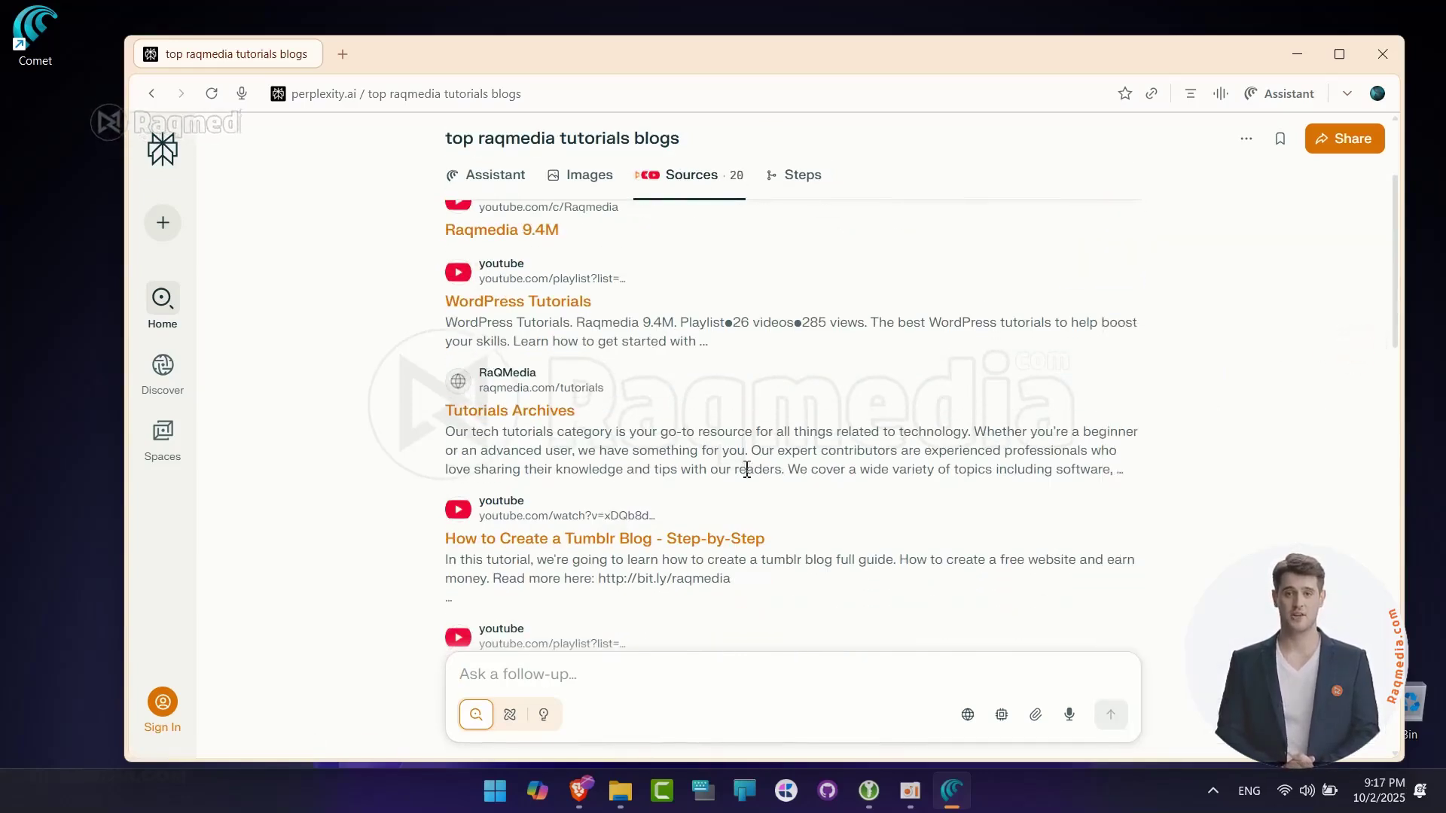
- Browse the sources, then return to the answer and open the RaQMedia - Tech Simplified link
{"action": "scroll", "coordinate": [746, 470], "scroll_direction": "down", "scroll_amount": 3}
{"action": "scroll", "coordinate": [748, 475], "scroll_direction": "down", "scroll_amount": 2}
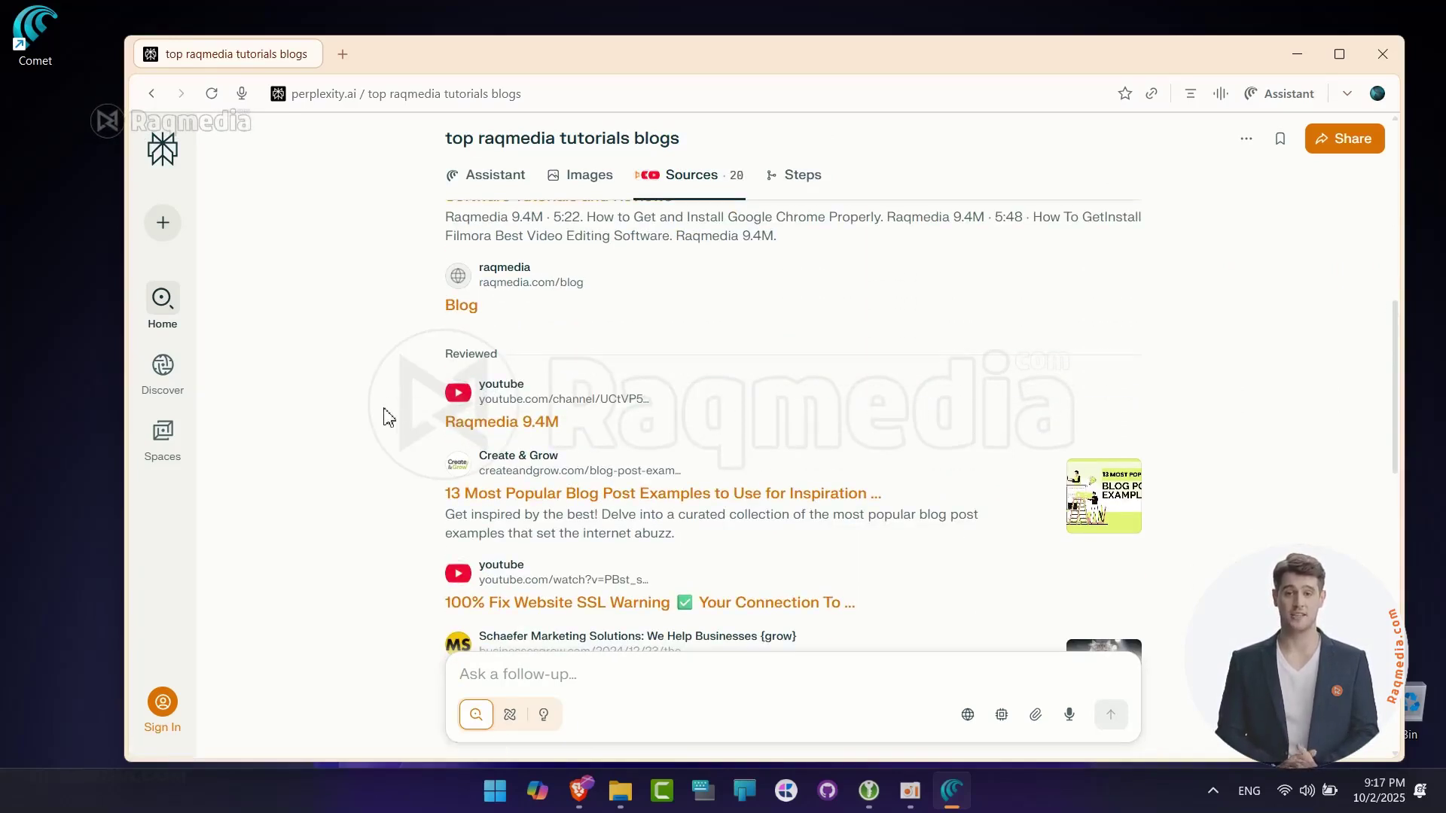
{"action": "scroll", "coordinate": [389, 417], "scroll_direction": "up", "scroll_amount": 3}
{"action": "scroll", "coordinate": [388, 417], "scroll_direction": "up", "scroll_amount": 3}
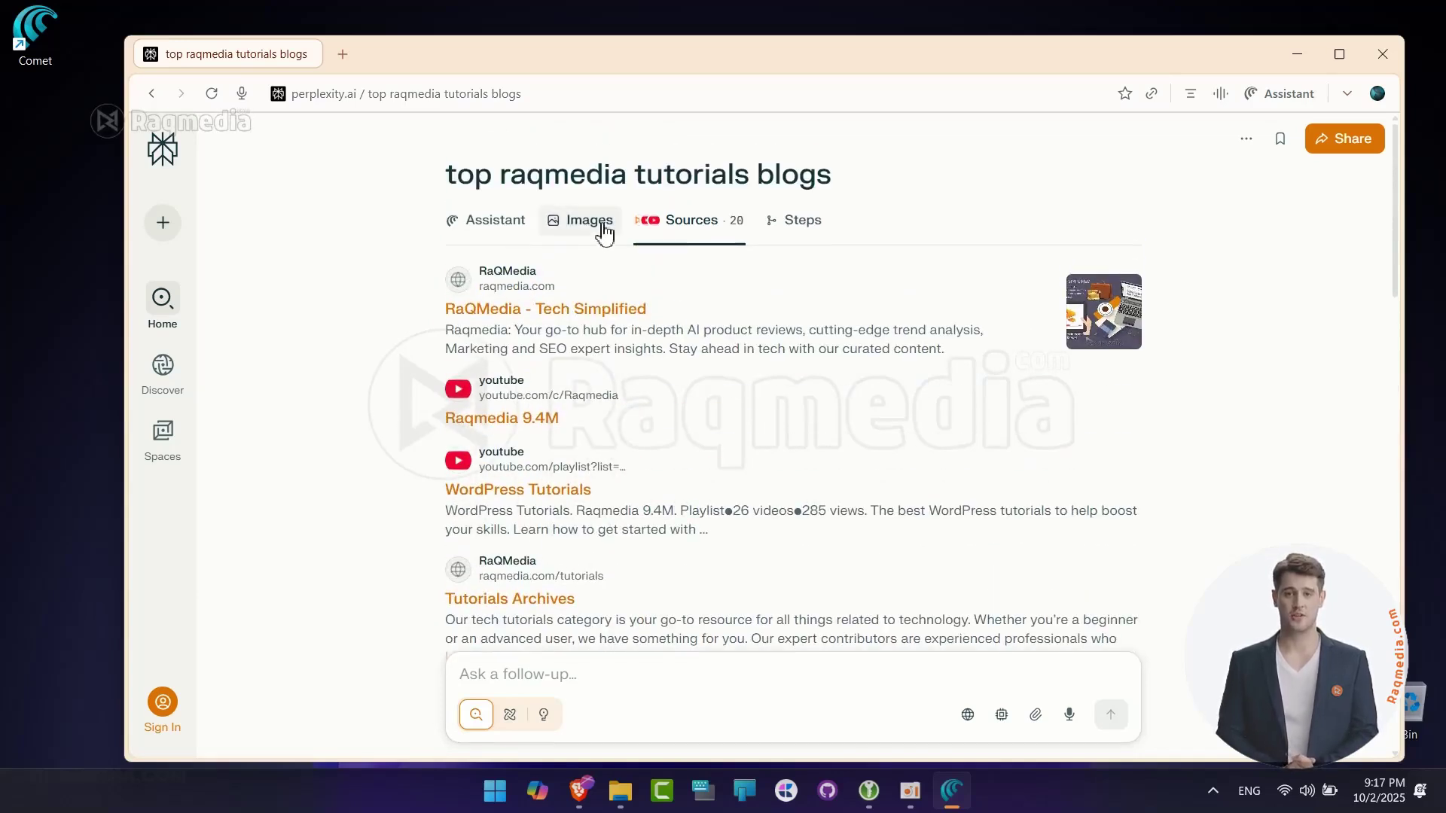
{"action": "left_click", "coordinate": [501, 232]}
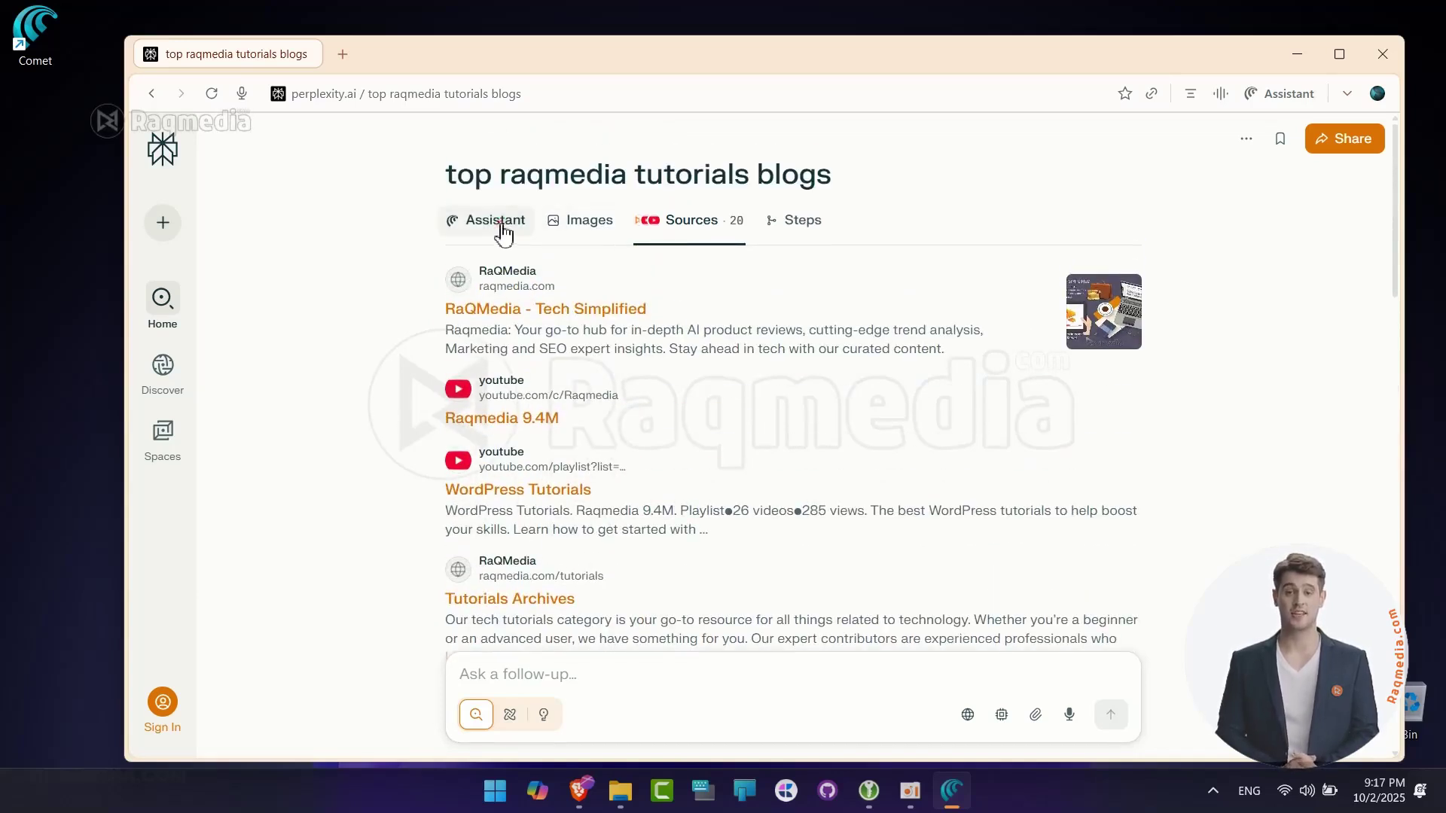
{"action": "left_click", "coordinate": [579, 306]}
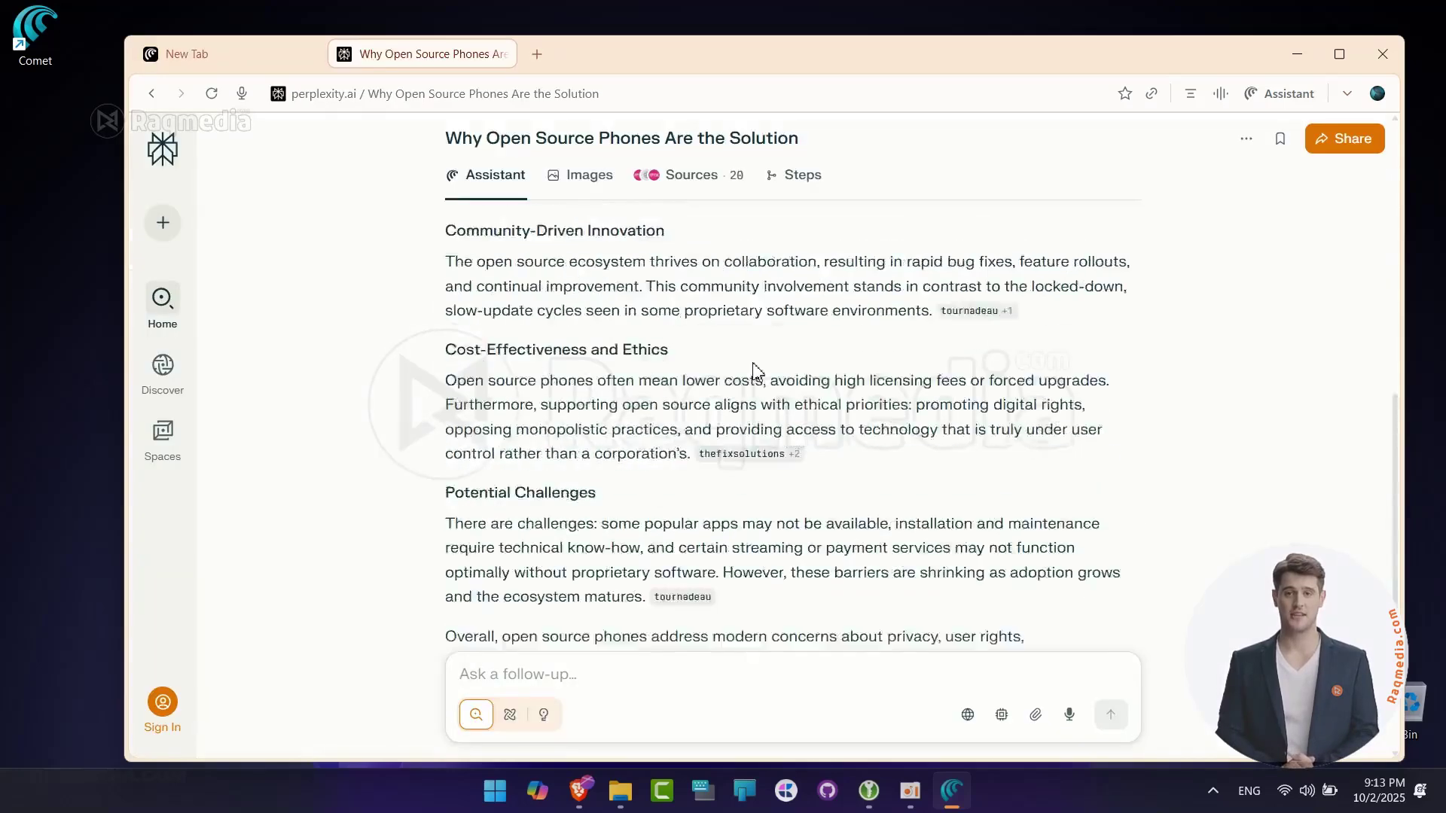
- Show the answer's Images results and dismiss the Generate Image sign-in prompt
{"action": "scroll", "coordinate": [752, 377], "scroll_direction": "up", "scroll_amount": 10}
{"action": "left_click", "coordinate": [584, 220]}
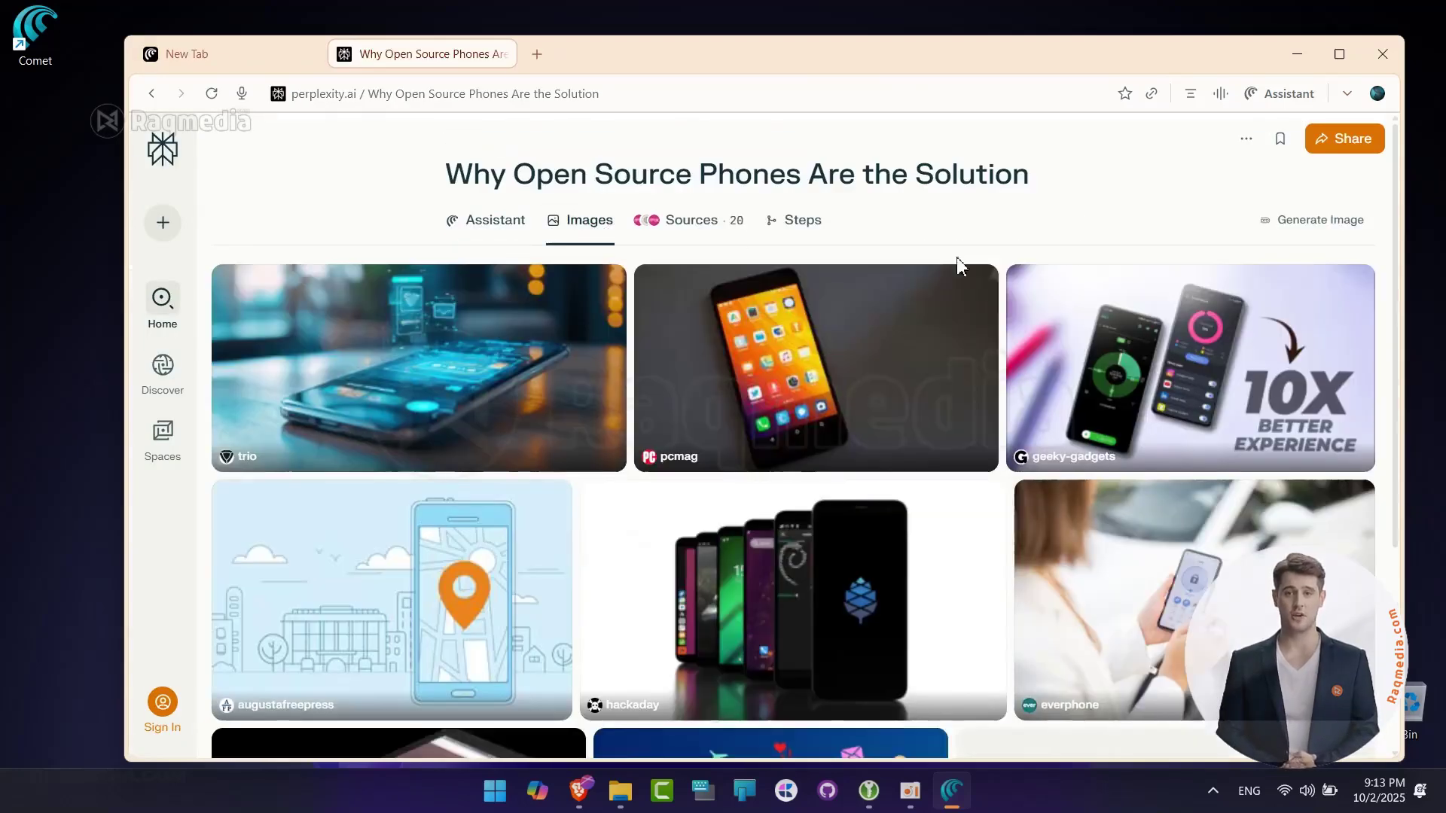
{"action": "left_click", "coordinate": [1342, 221]}
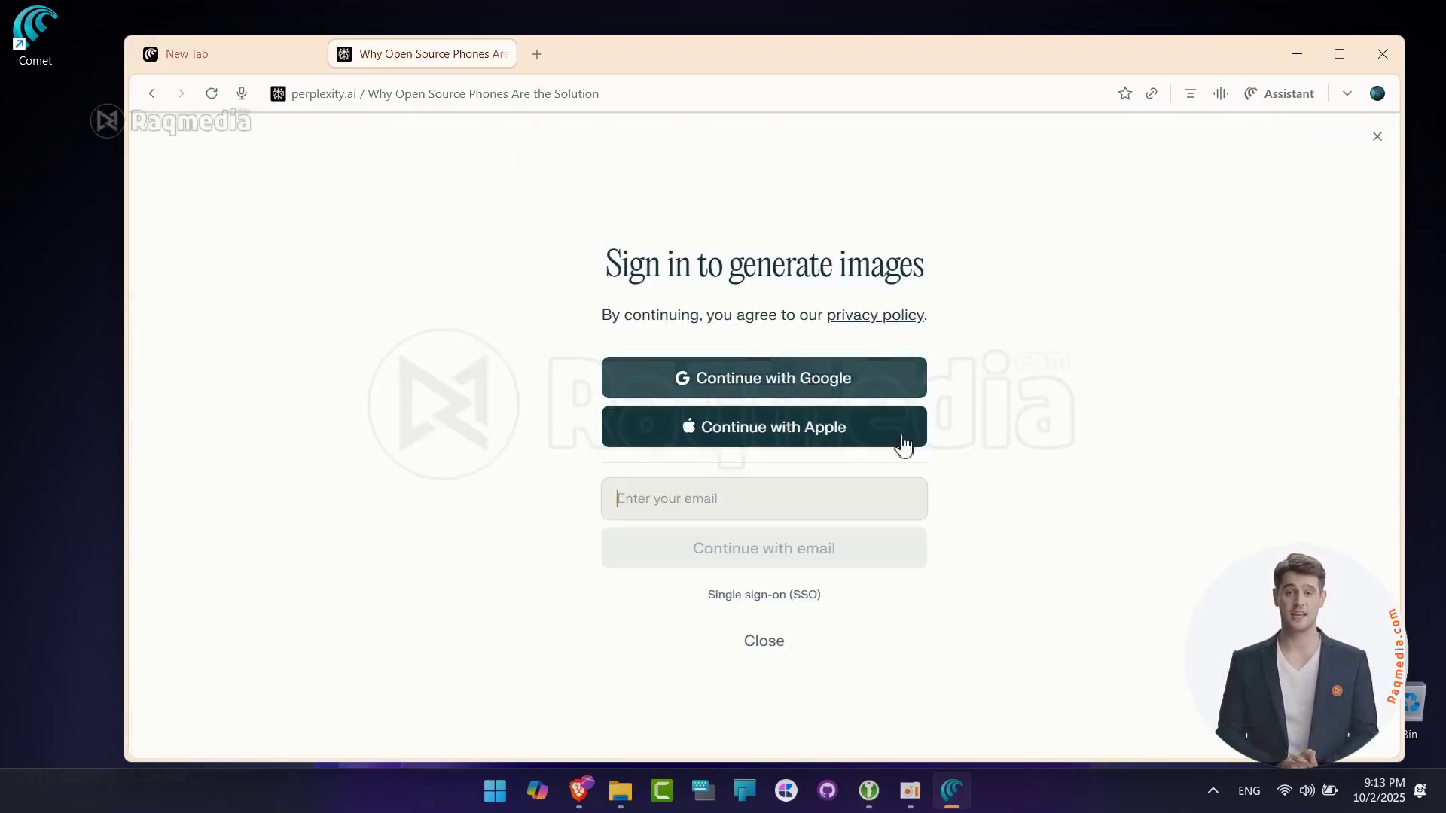
{"action": "left_click", "coordinate": [1380, 140]}
- Scroll the phone image grid, then view the trio image full size and close it
{"action": "scroll", "coordinate": [1395, 515], "scroll_direction": "down", "scroll_amount": 2}
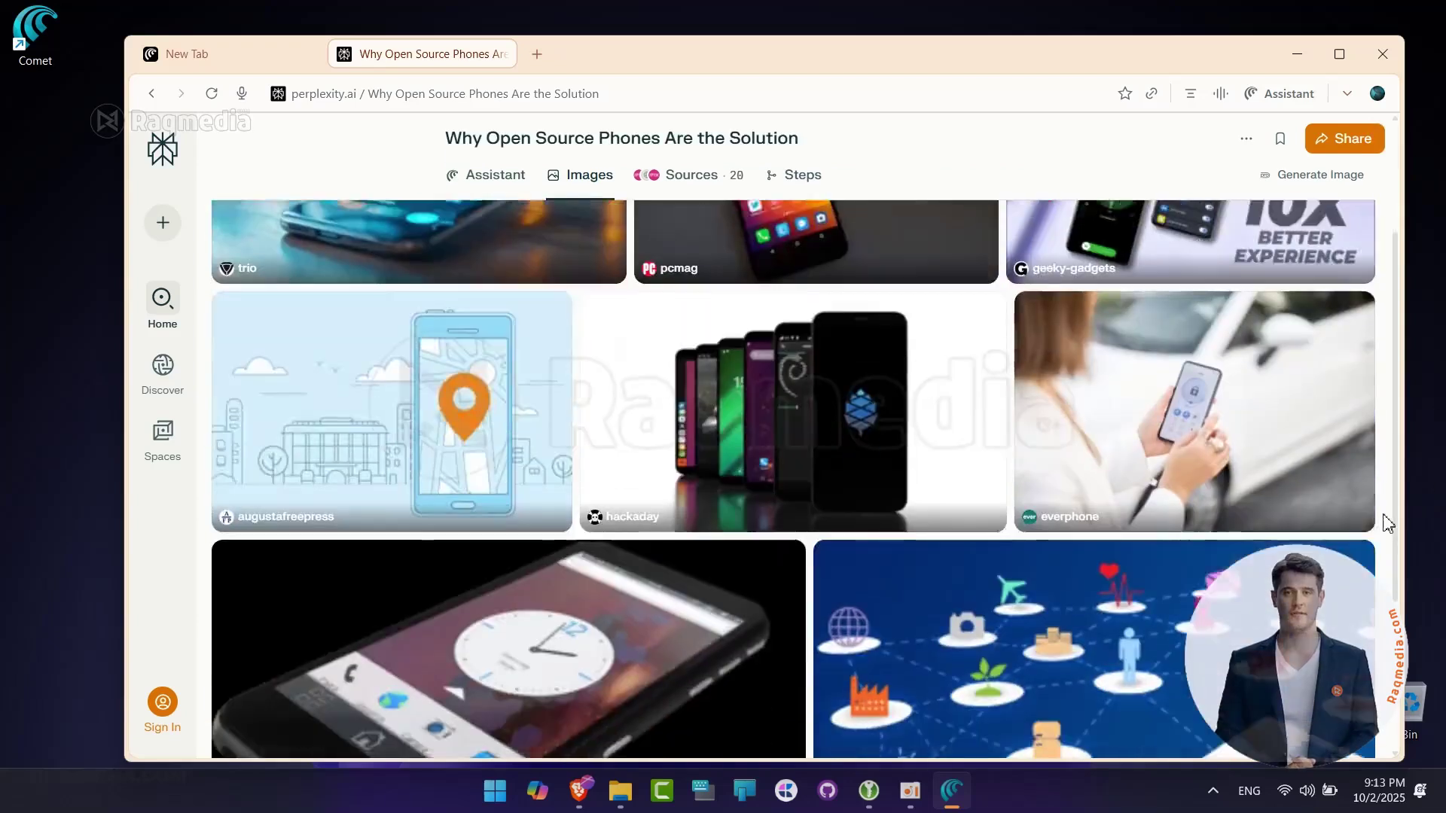
{"action": "scroll", "coordinate": [1395, 517], "scroll_direction": "down", "scroll_amount": 1}
{"action": "scroll", "coordinate": [1394, 519], "scroll_direction": "down", "scroll_amount": 2}
{"action": "scroll", "coordinate": [1393, 520], "scroll_direction": "up", "scroll_amount": 4}
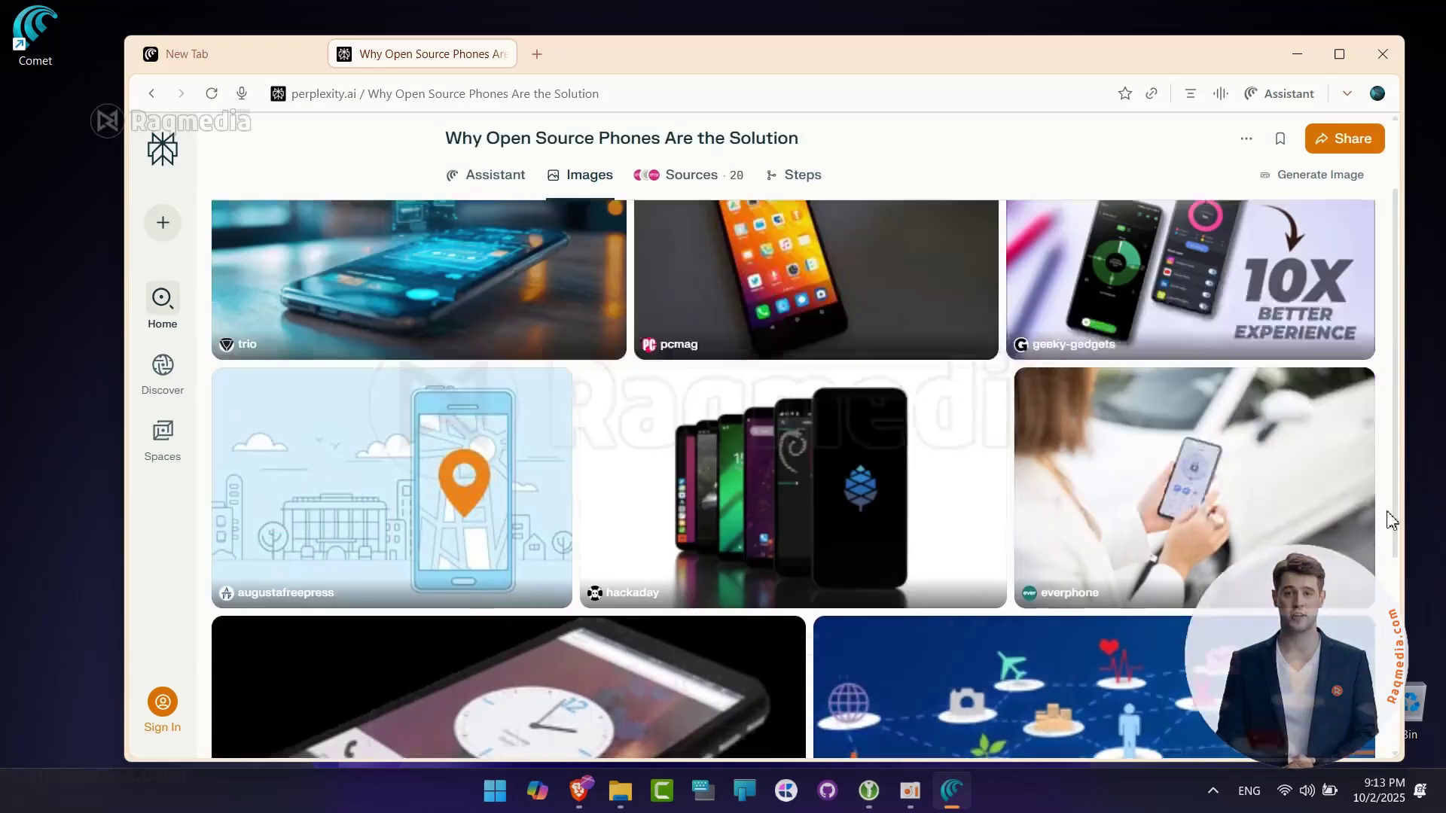
{"action": "scroll", "coordinate": [1392, 520], "scroll_direction": "up", "scroll_amount": 1}
{"action": "scroll", "coordinate": [397, 406], "scroll_direction": "down", "scroll_amount": 3}
{"action": "scroll", "coordinate": [409, 380], "scroll_direction": "up", "scroll_amount": 3}
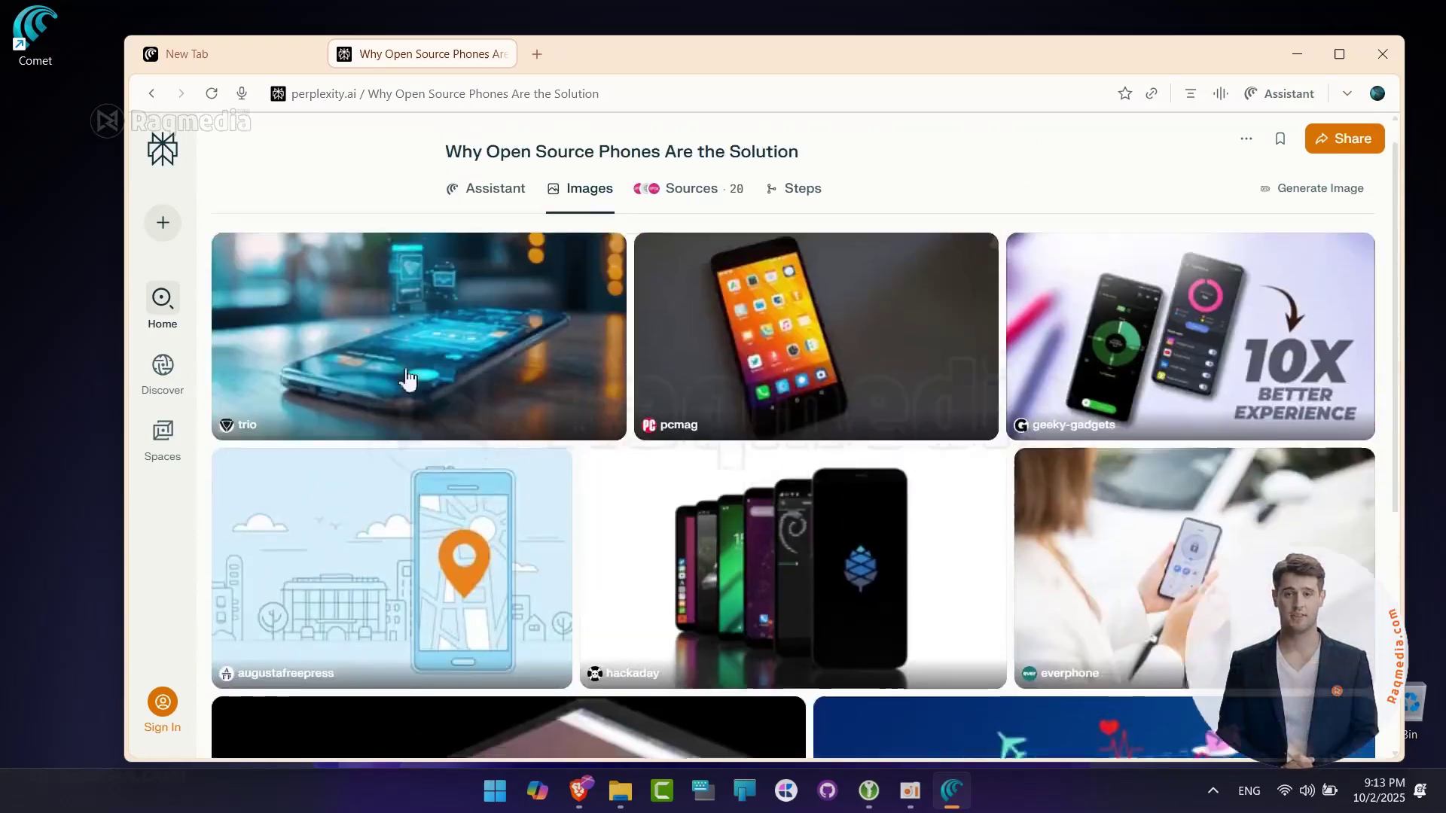
{"action": "left_click", "coordinate": [410, 380]}
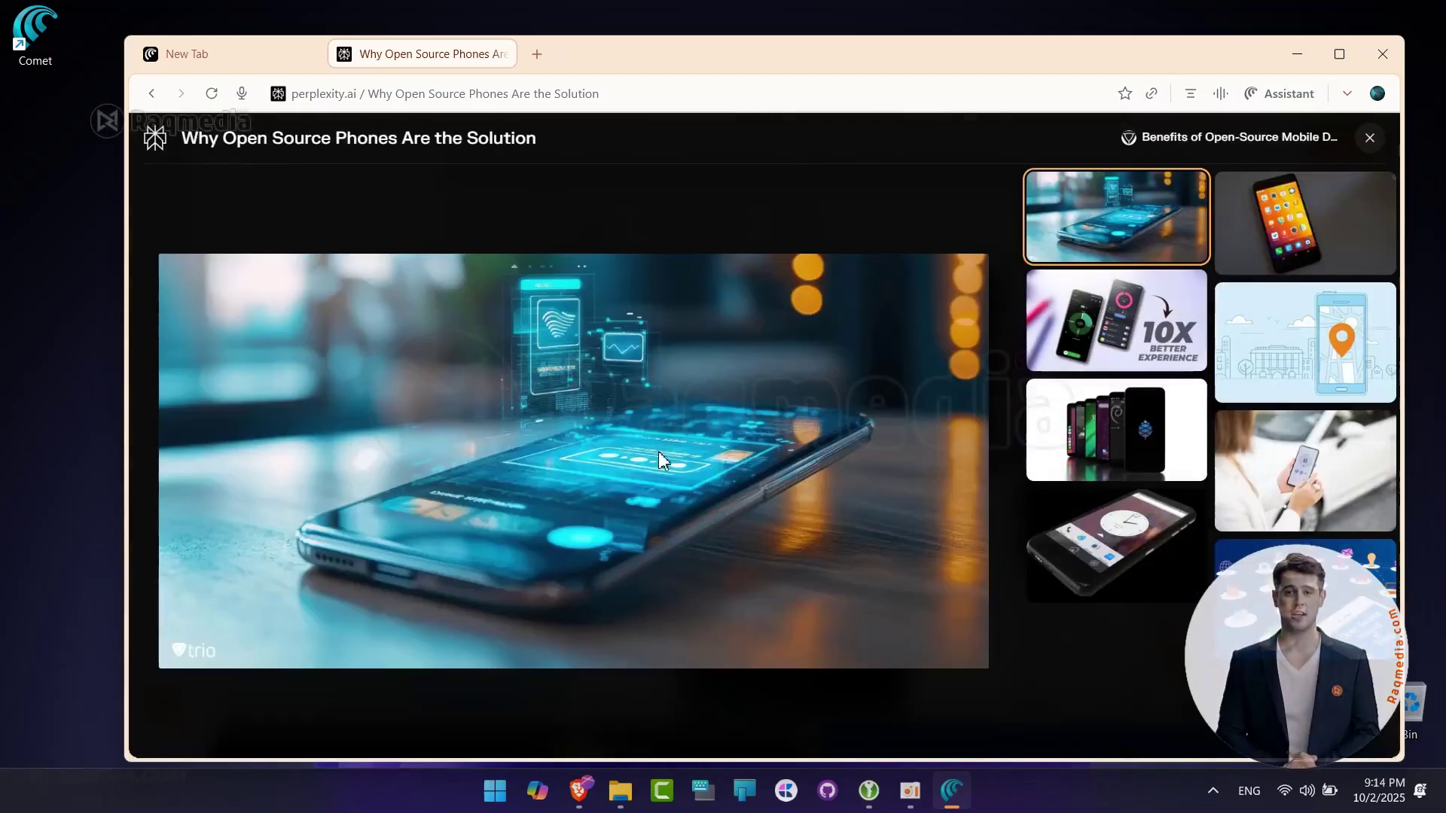
{"action": "key", "text": "Escape"}
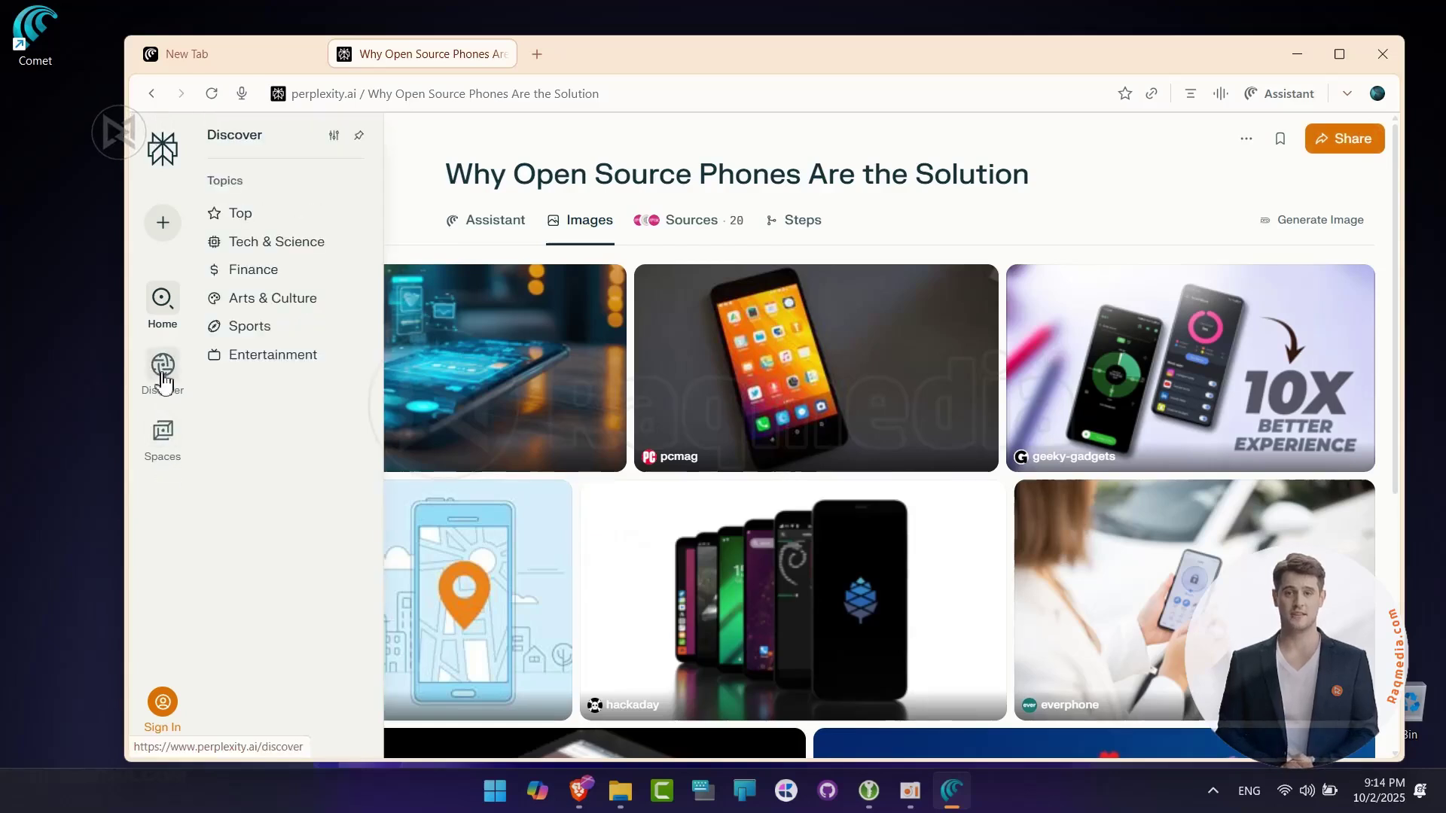
{"action": "mouse_move", "coordinate": [162, 373]}
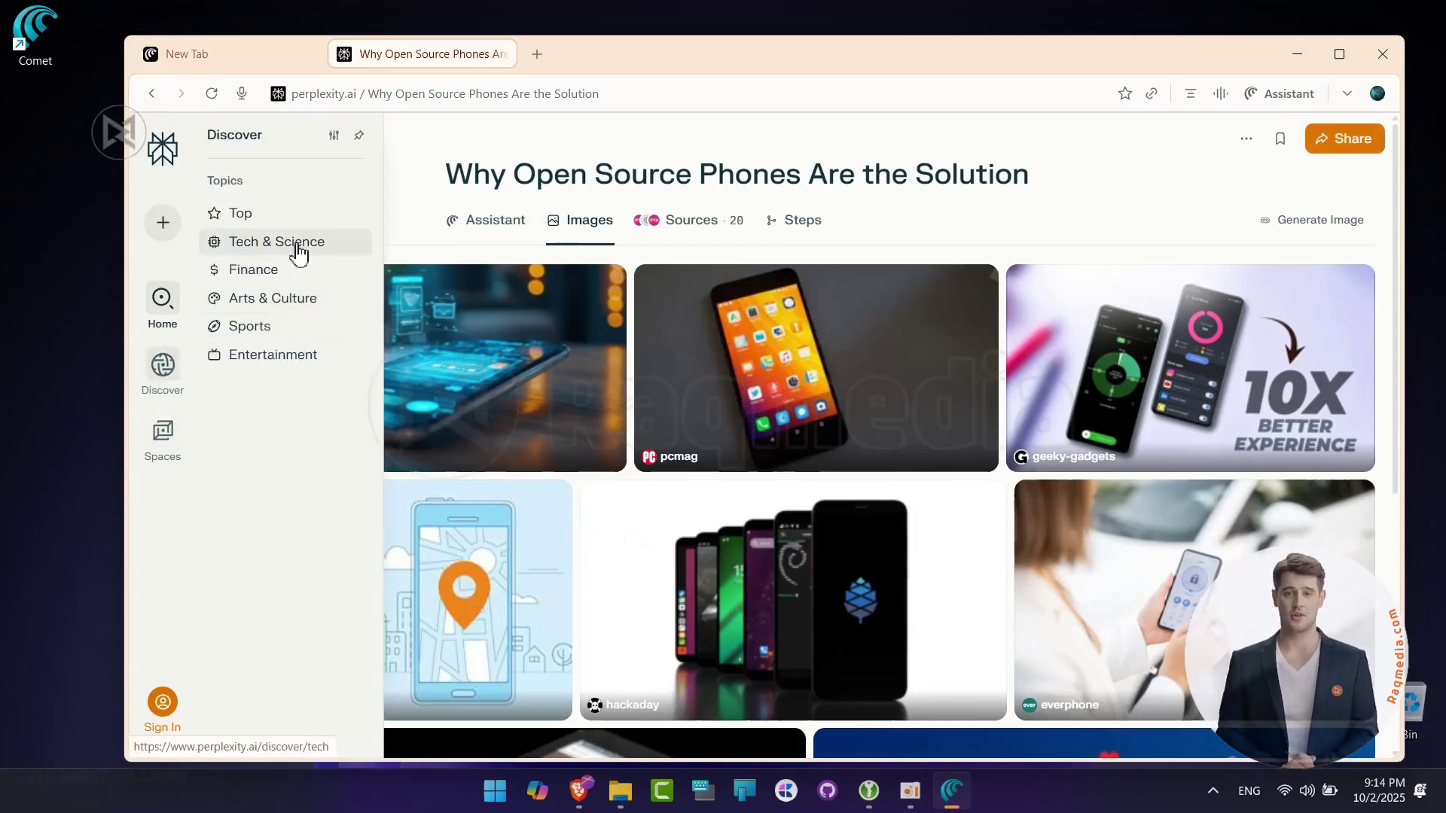
- Open the Tech & Science Discover feed and read the Assistant's summary of the page
{"action": "left_click", "coordinate": [295, 242]}
{"action": "scroll", "coordinate": [1049, 445], "scroll_direction": "down", "scroll_amount": 3}
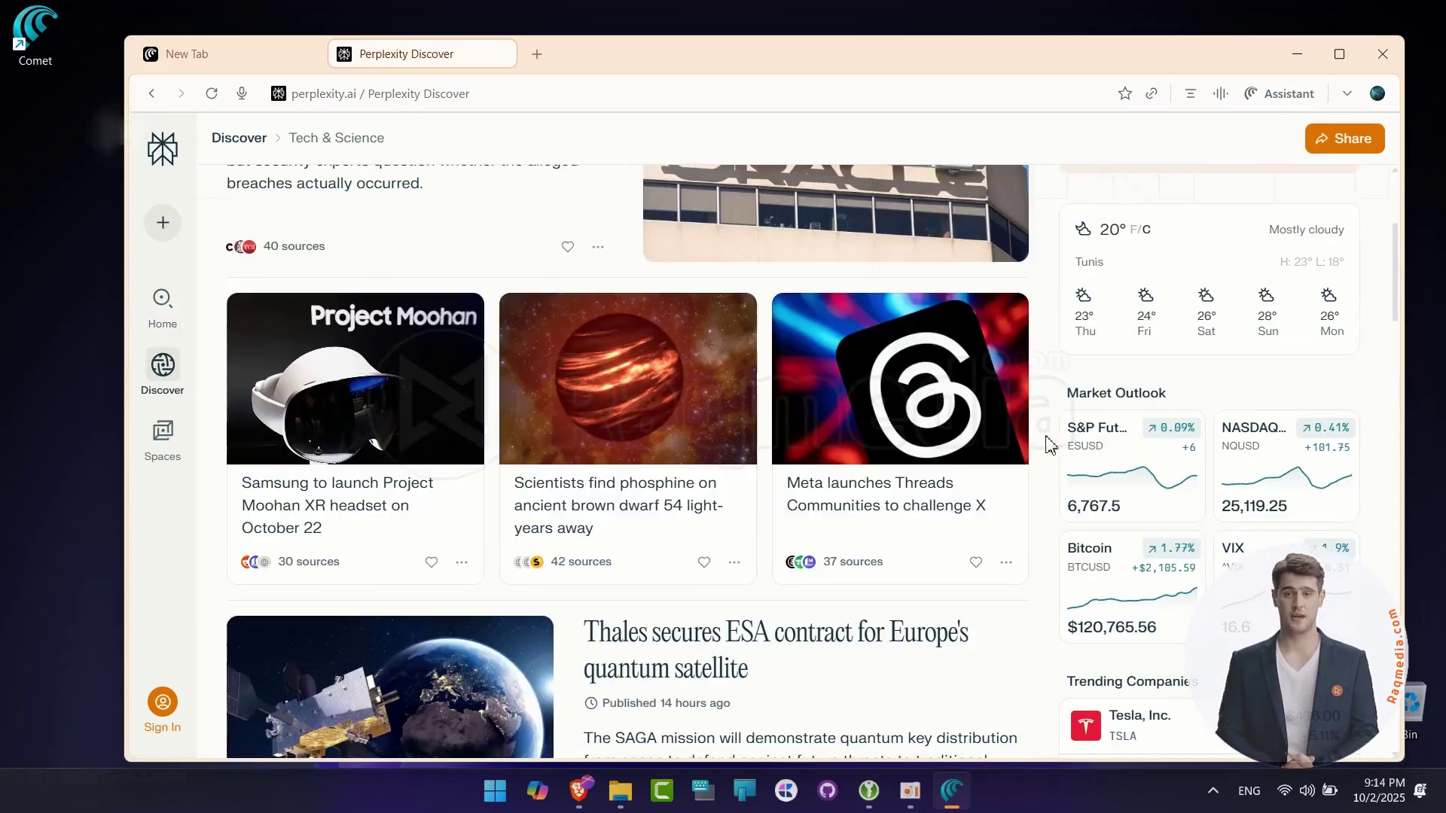
{"action": "left_click", "coordinate": [1189, 95]}
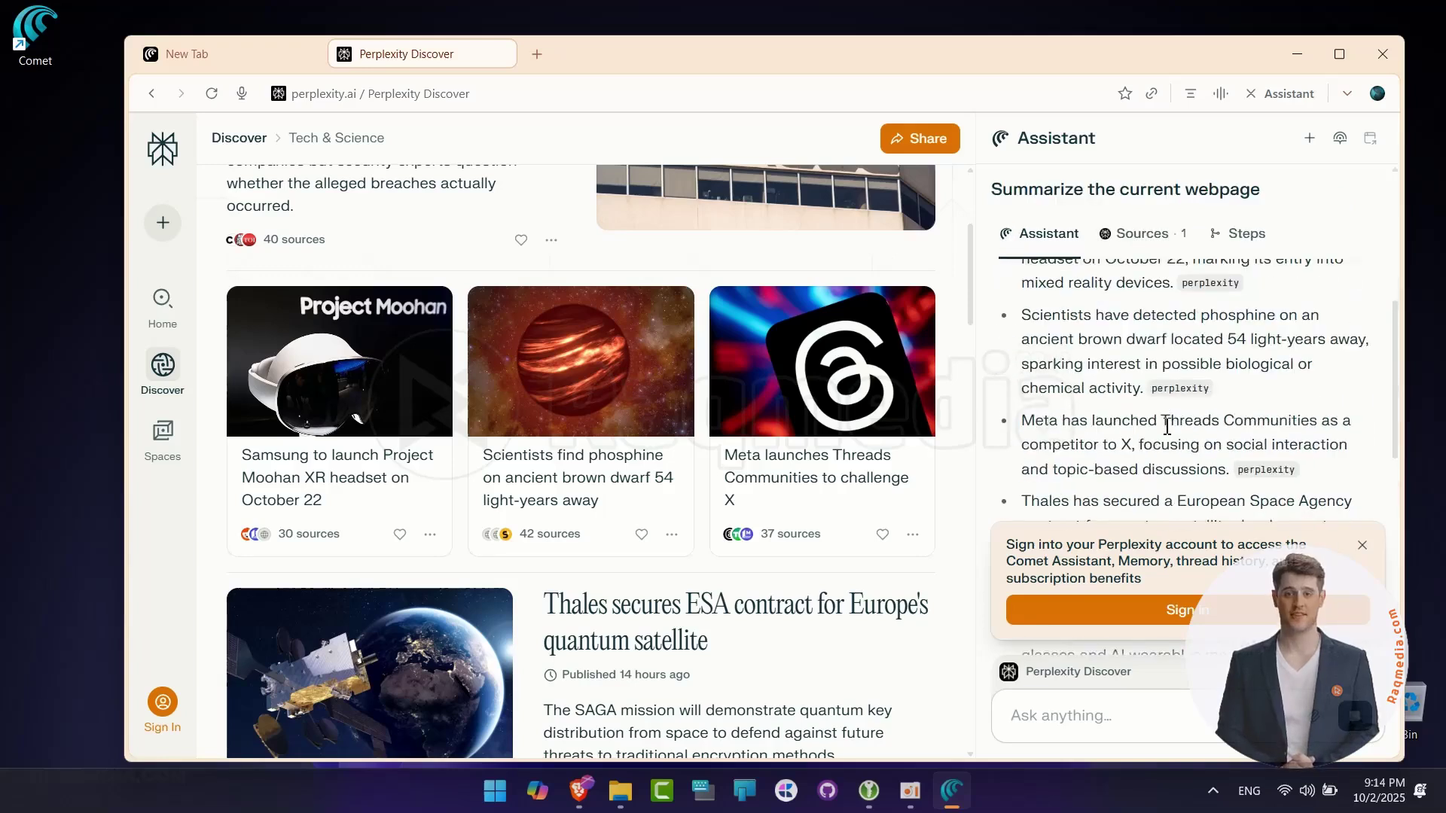
{"action": "left_click", "coordinate": [1363, 546]}
{"action": "scroll", "coordinate": [1366, 555], "scroll_direction": "up", "scroll_amount": 5}
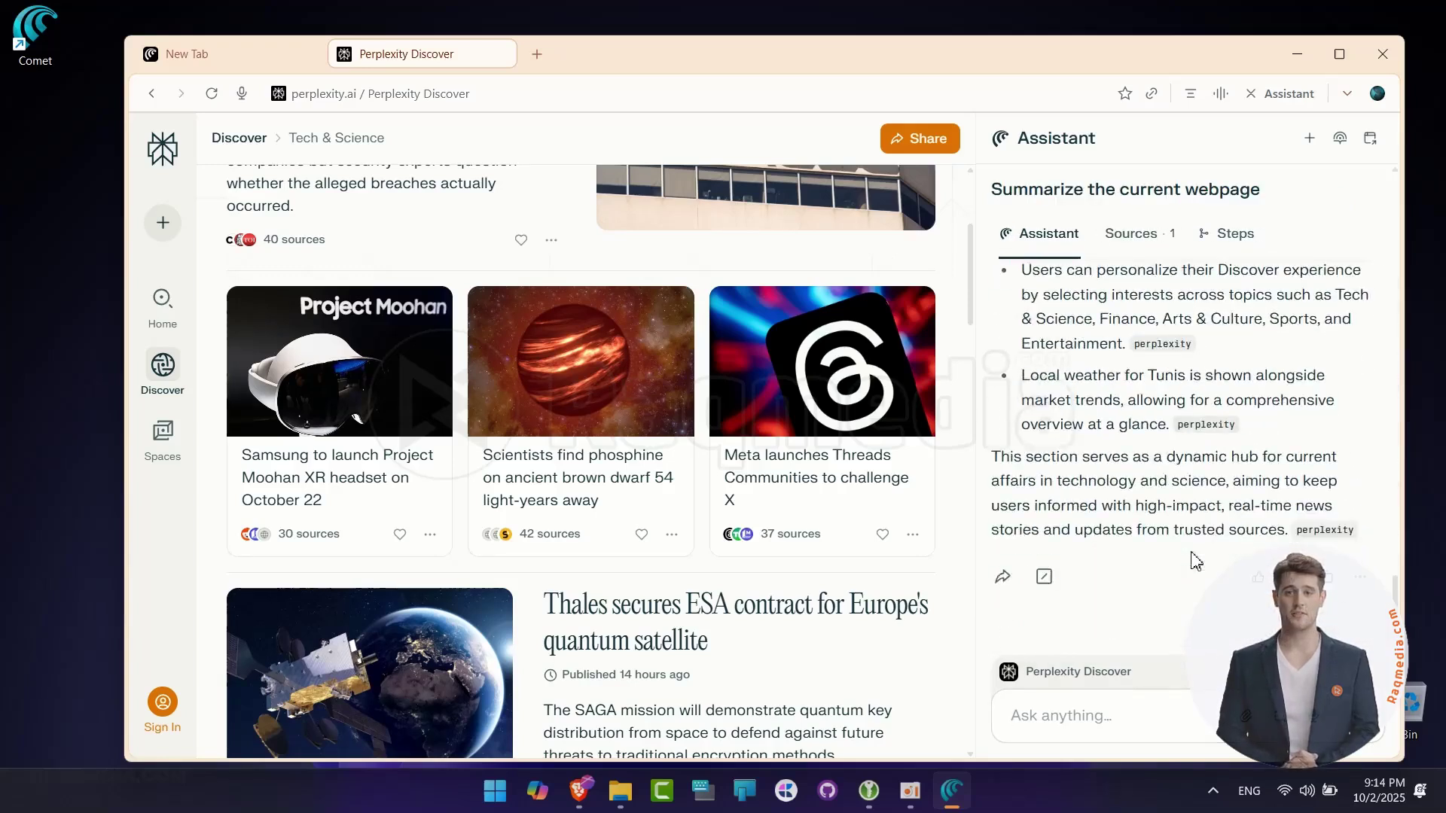
{"action": "scroll", "coordinate": [1205, 553], "scroll_direction": "up", "scroll_amount": 5}
{"action": "scroll", "coordinate": [1100, 549], "scroll_direction": "up", "scroll_amount": 5}
{"action": "scroll", "coordinate": [1055, 550], "scroll_direction": "up", "scroll_amount": 5}
{"action": "scroll", "coordinate": [1127, 470], "scroll_direction": "down", "scroll_amount": 2}
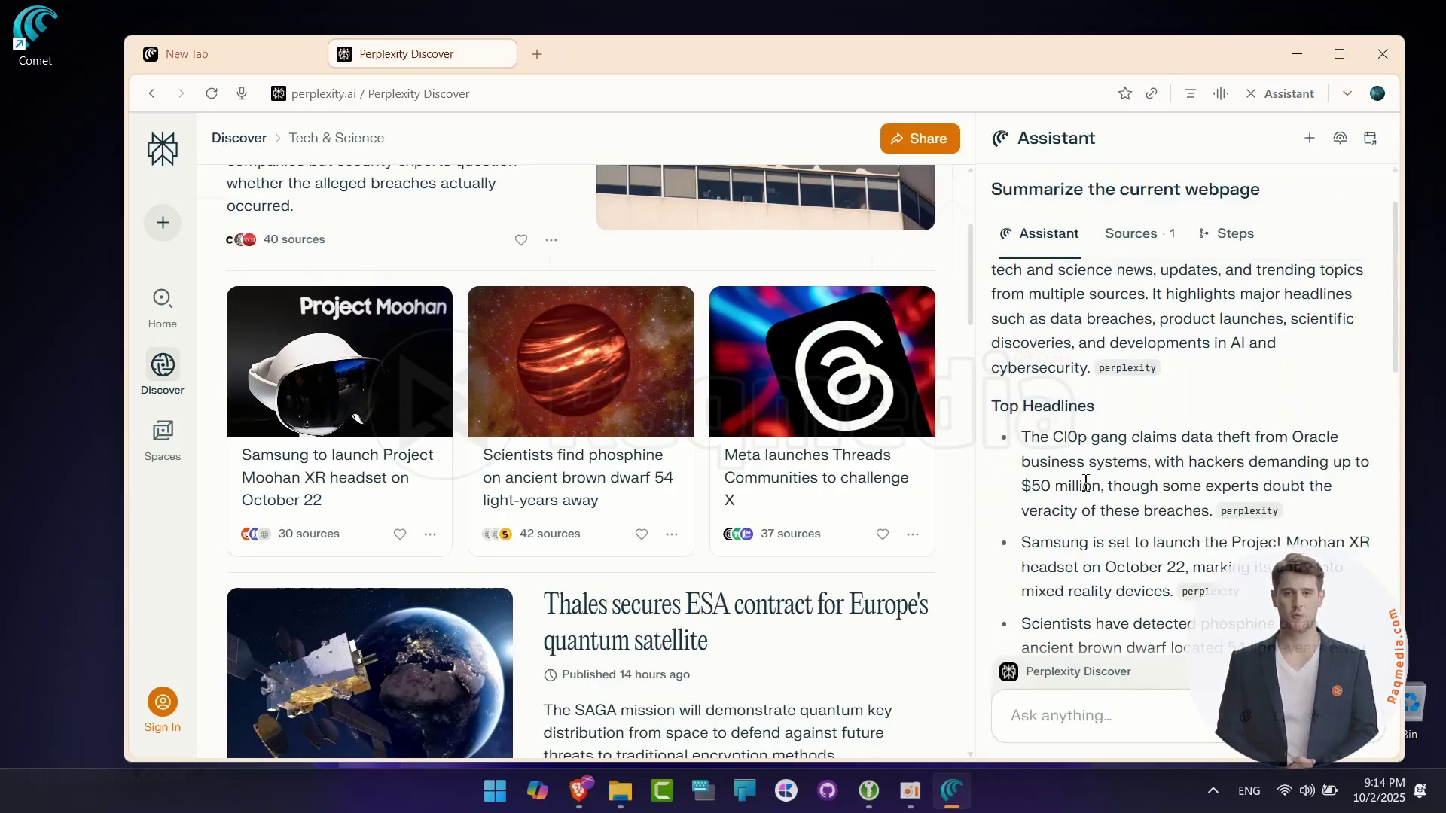
{"action": "scroll", "coordinate": [1365, 504], "scroll_direction": "up", "scroll_amount": 2}
{"action": "scroll", "coordinate": [1364, 505], "scroll_direction": "down", "scroll_amount": 5}
{"action": "scroll", "coordinate": [1365, 506], "scroll_direction": "up", "scroll_amount": 2}
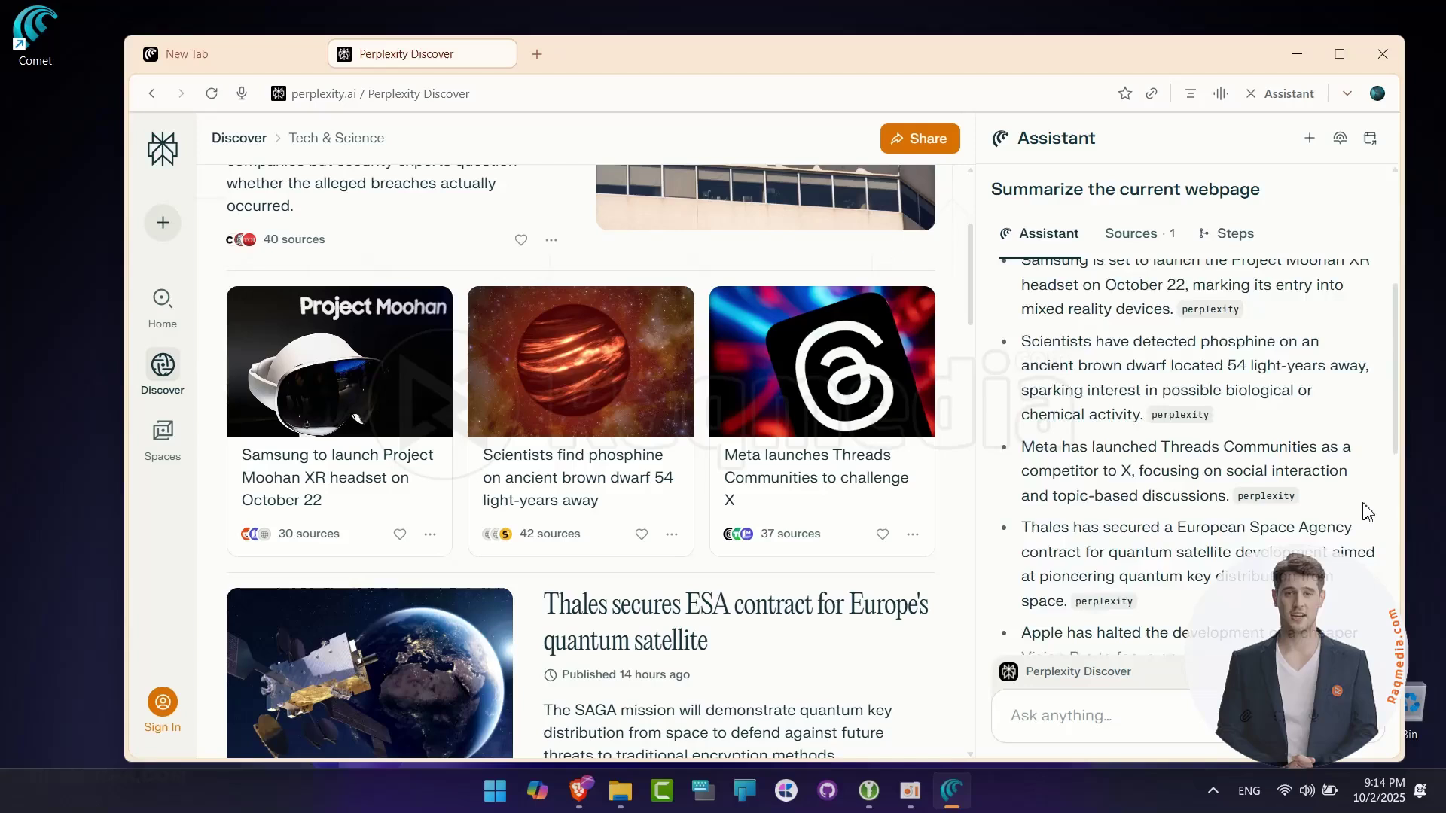
{"action": "scroll", "coordinate": [1367, 509], "scroll_direction": "up", "scroll_amount": 2}
{"action": "scroll", "coordinate": [1368, 512], "scroll_direction": "down", "scroll_amount": 5}
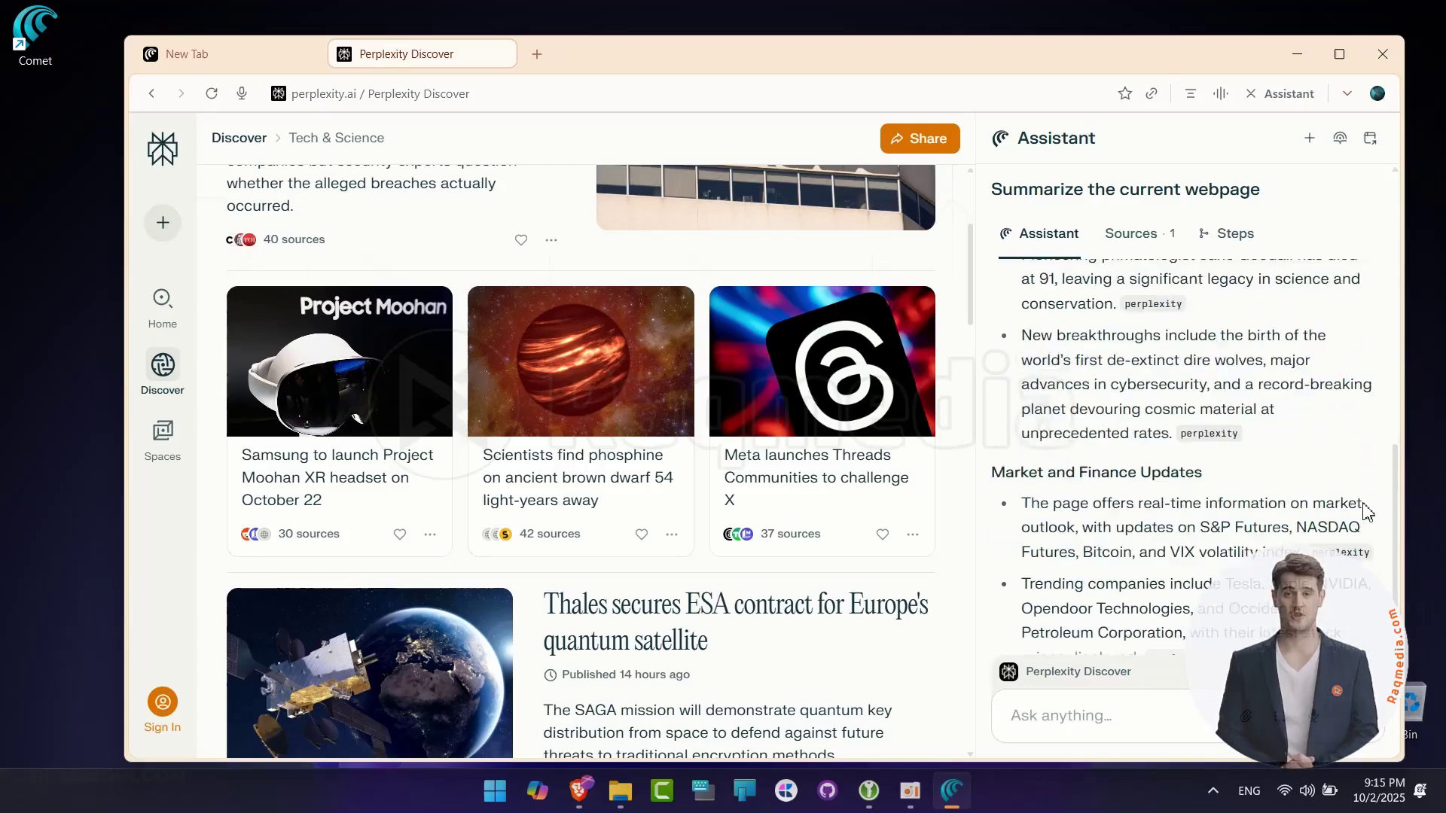
{"action": "scroll", "coordinate": [1368, 512], "scroll_direction": "up", "scroll_amount": 2}
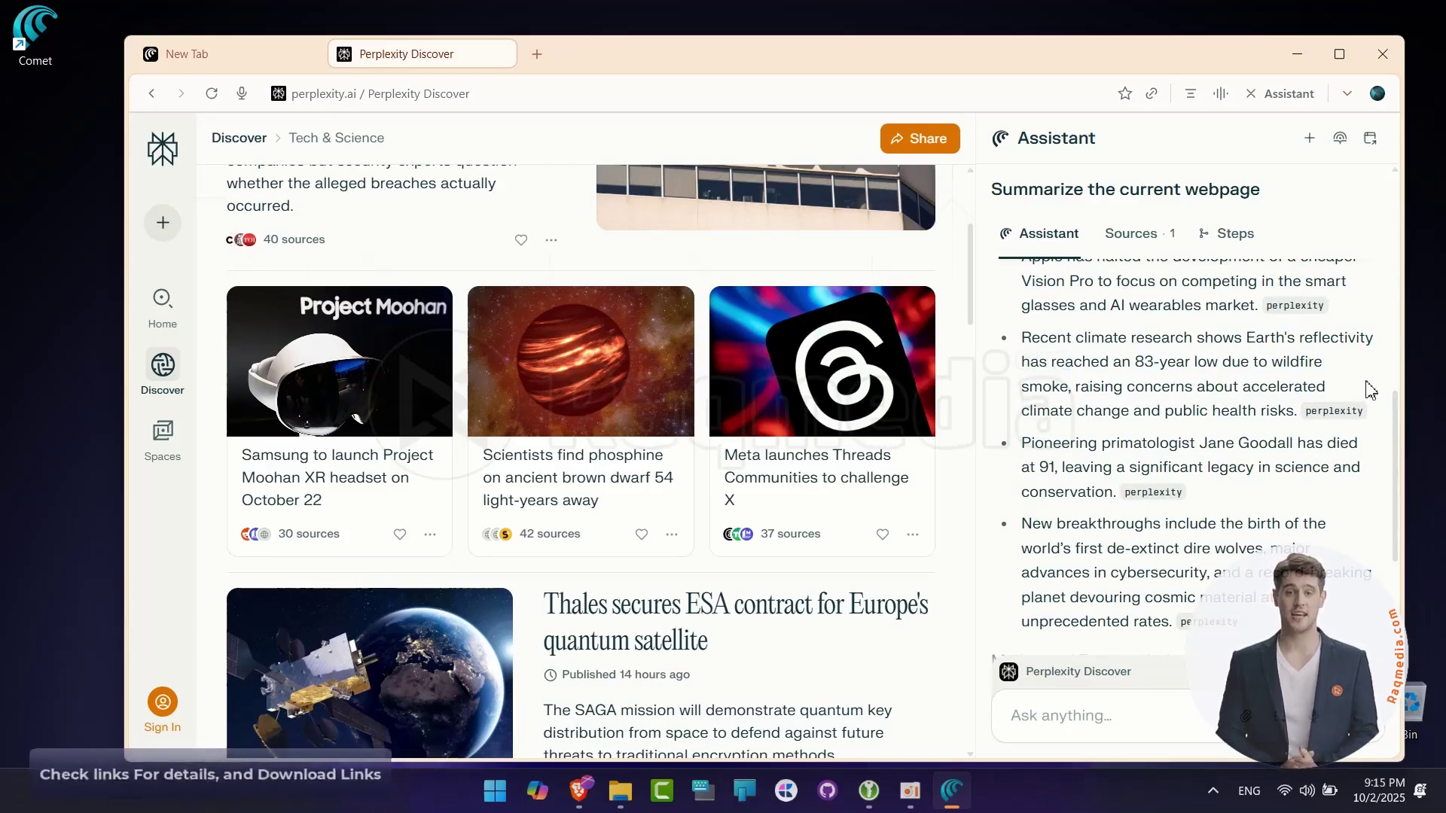
{"action": "scroll", "coordinate": [1371, 391], "scroll_direction": "down", "scroll_amount": 2}
{"action": "scroll", "coordinate": [1370, 390], "scroll_direction": "up", "scroll_amount": 3}
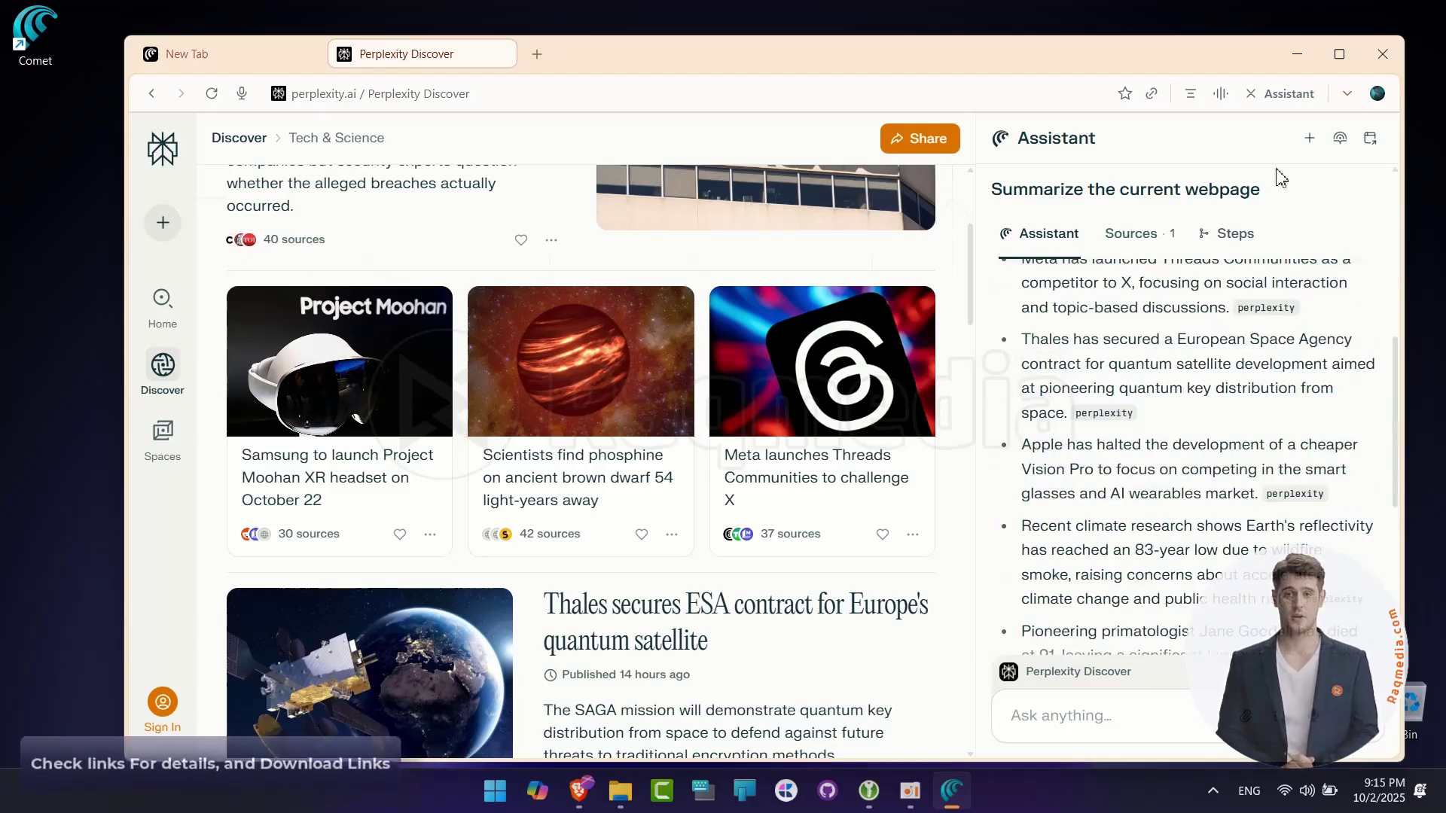
- Regenerate the page summary in the Assistant, then close the Assistant sidebar
{"action": "left_click", "coordinate": [1254, 95]}
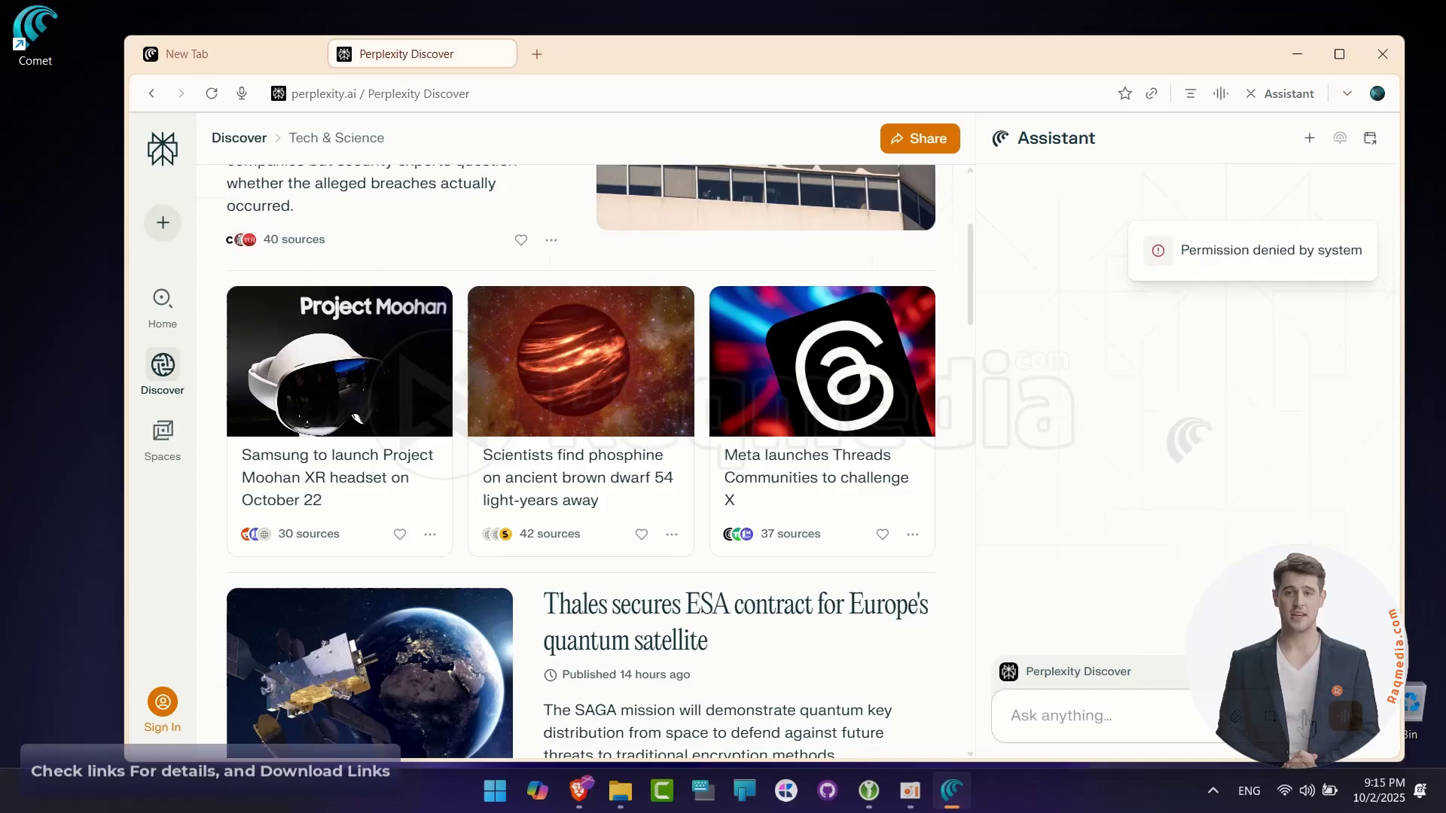
{"action": "left_click", "coordinate": [1191, 94]}
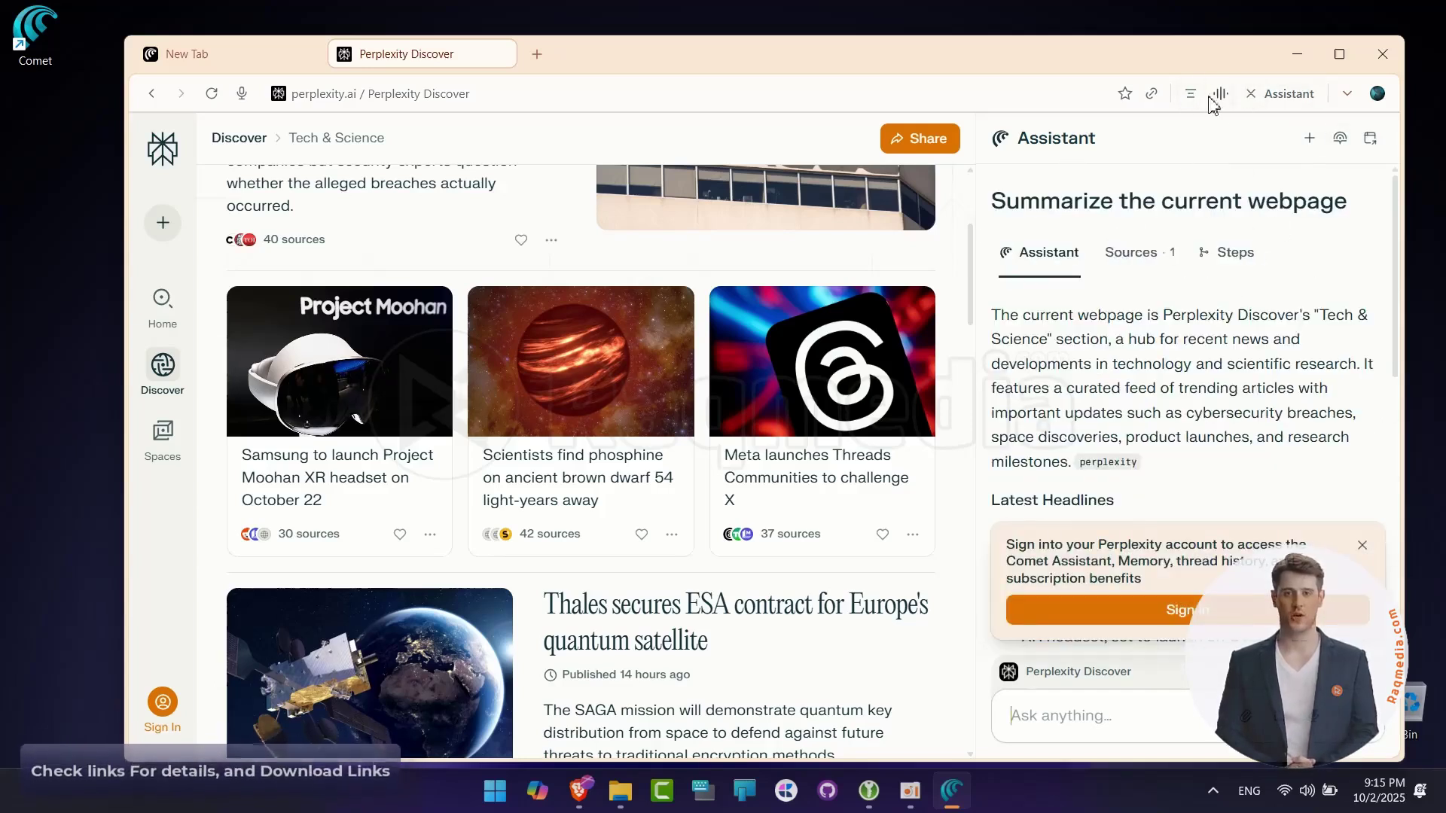
{"action": "left_click", "coordinate": [1191, 94]}
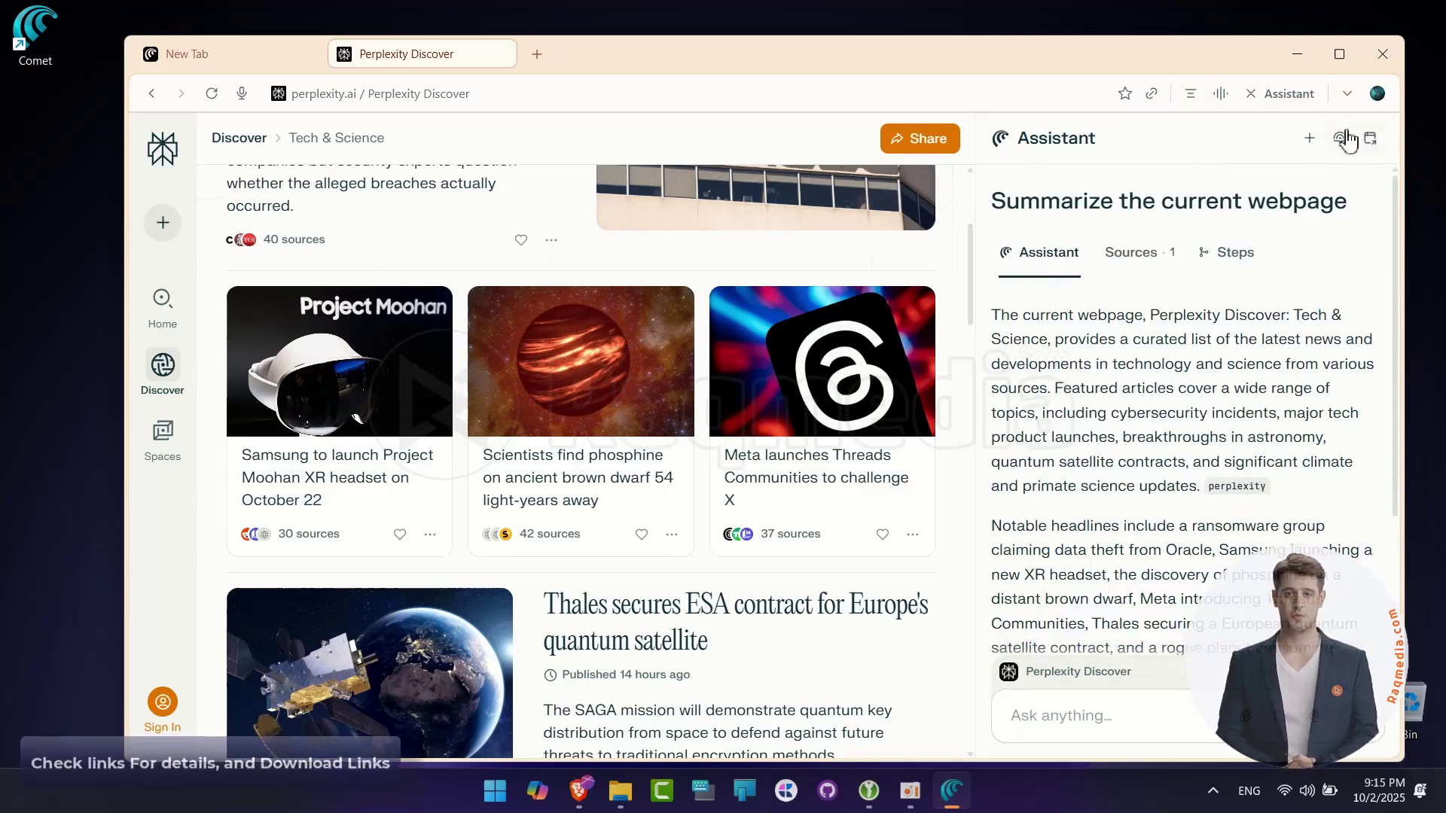
{"action": "left_click", "coordinate": [1251, 93]}
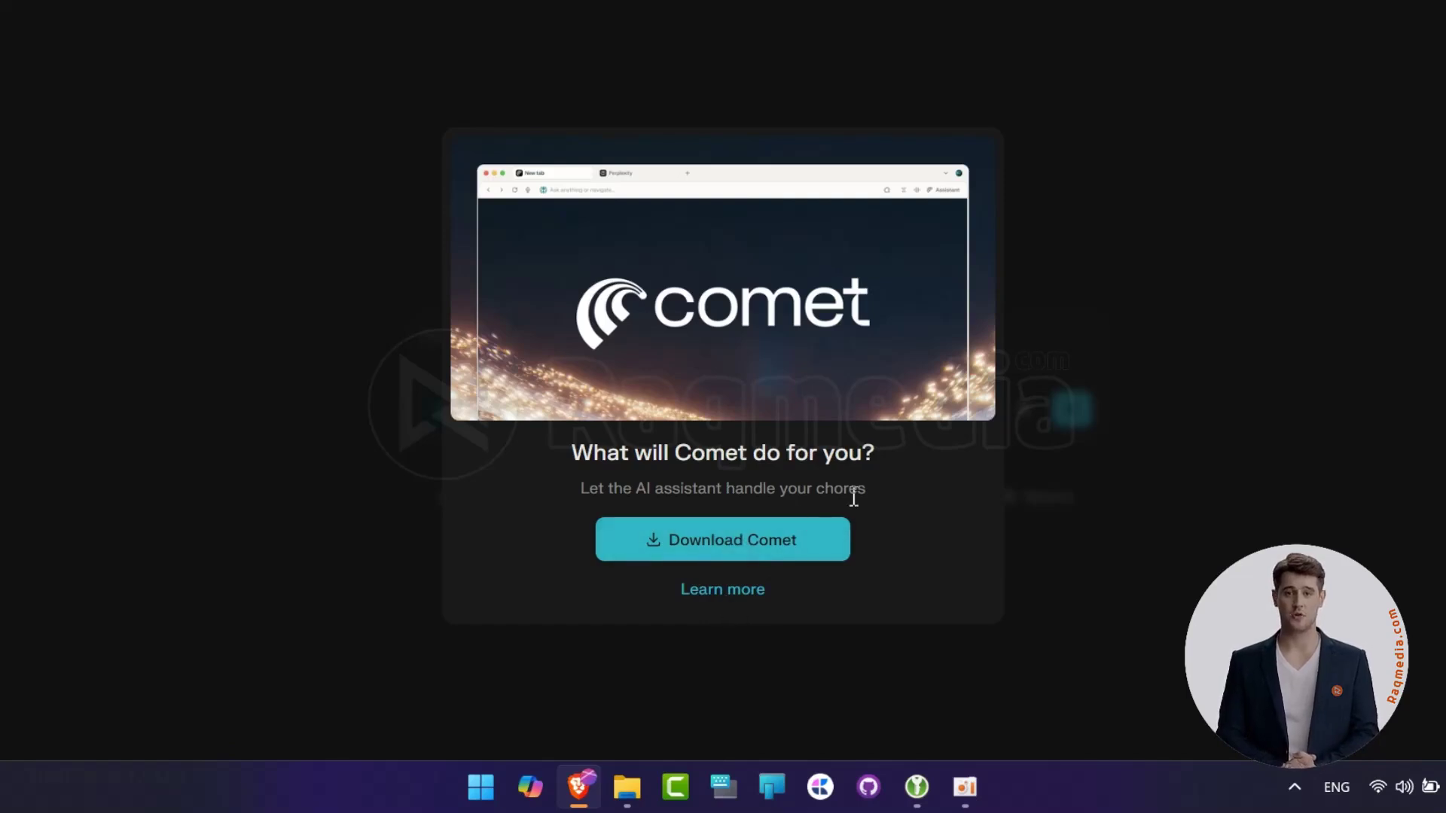
- Download comet_installer_latest.exe through Download Comet and the IDM download dialog
{"action": "left_click", "coordinate": [724, 564]}
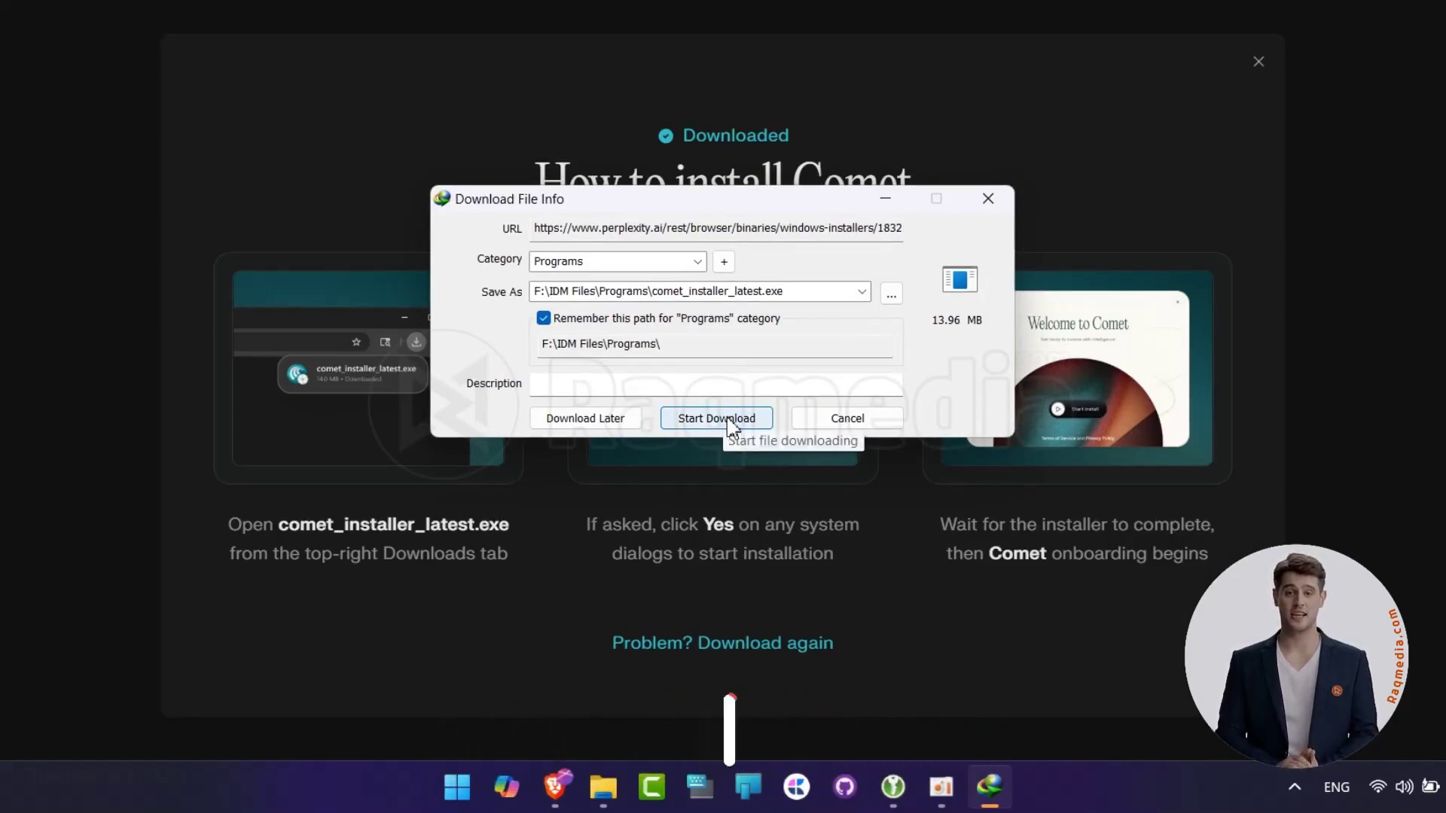
{"action": "left_click", "coordinate": [715, 418]}
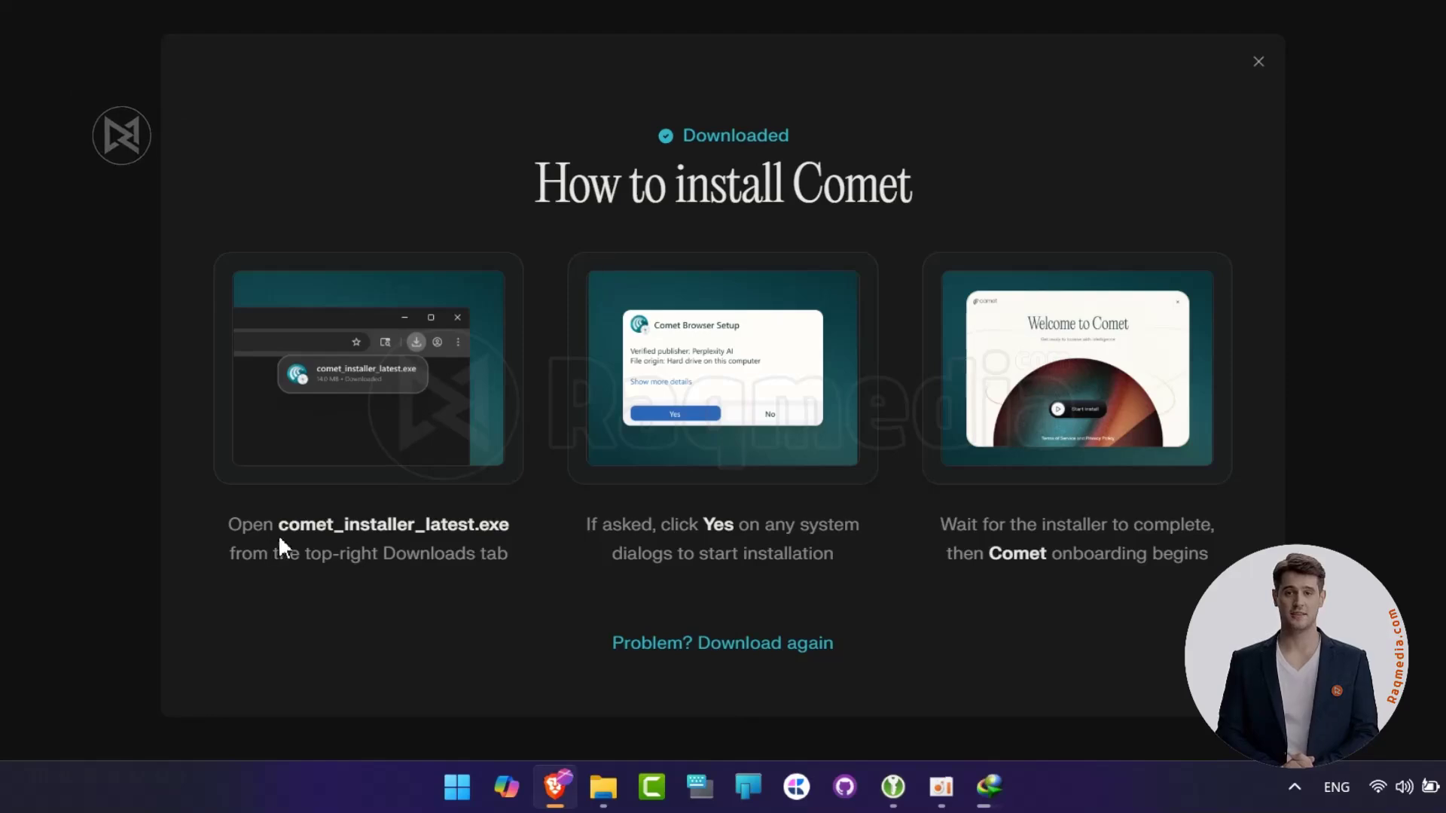
{"action": "left_click_drag", "start_coordinate": [236, 528], "coordinate": [499, 564]}
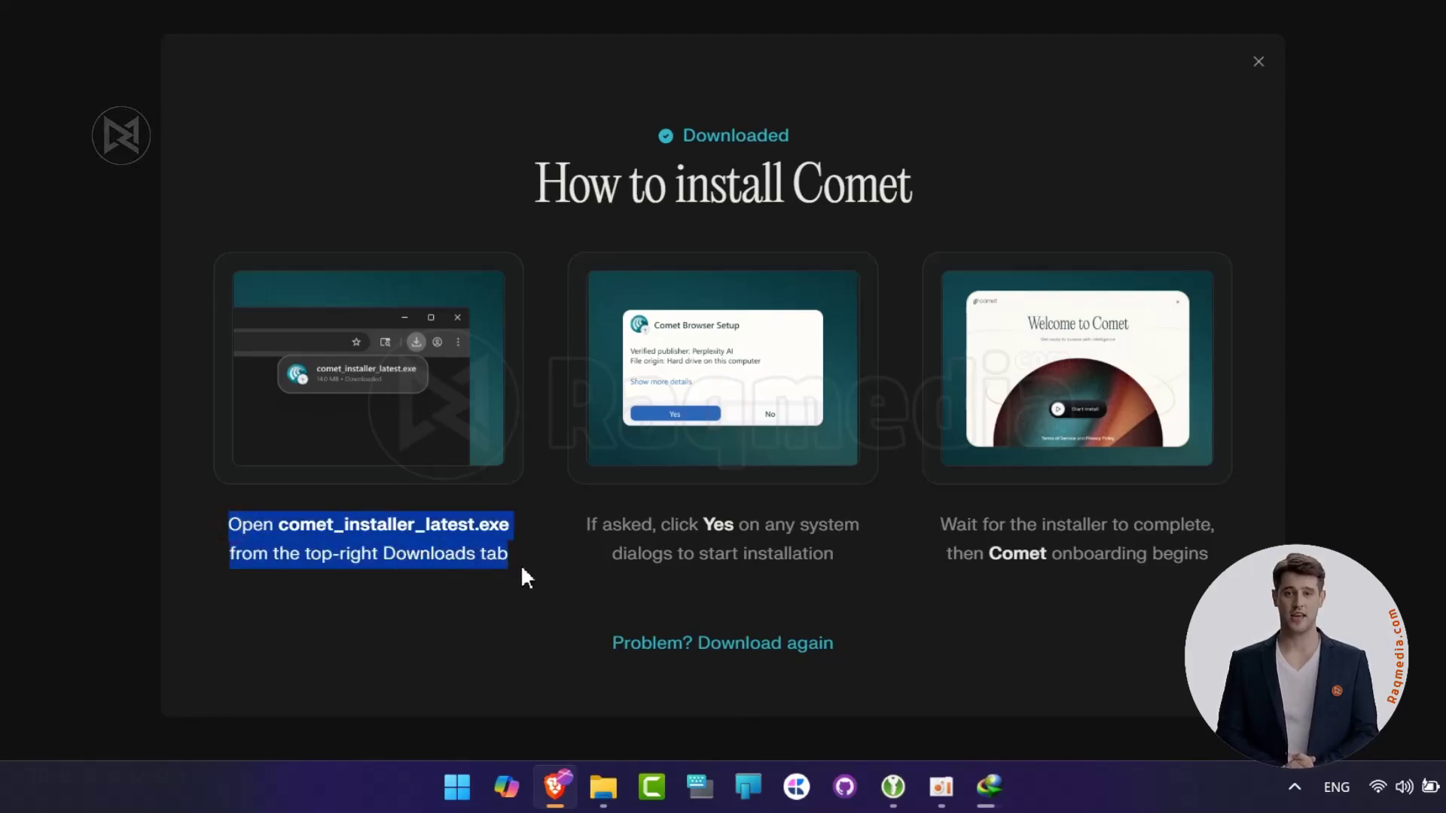
{"action": "left_click", "coordinate": [542, 571]}
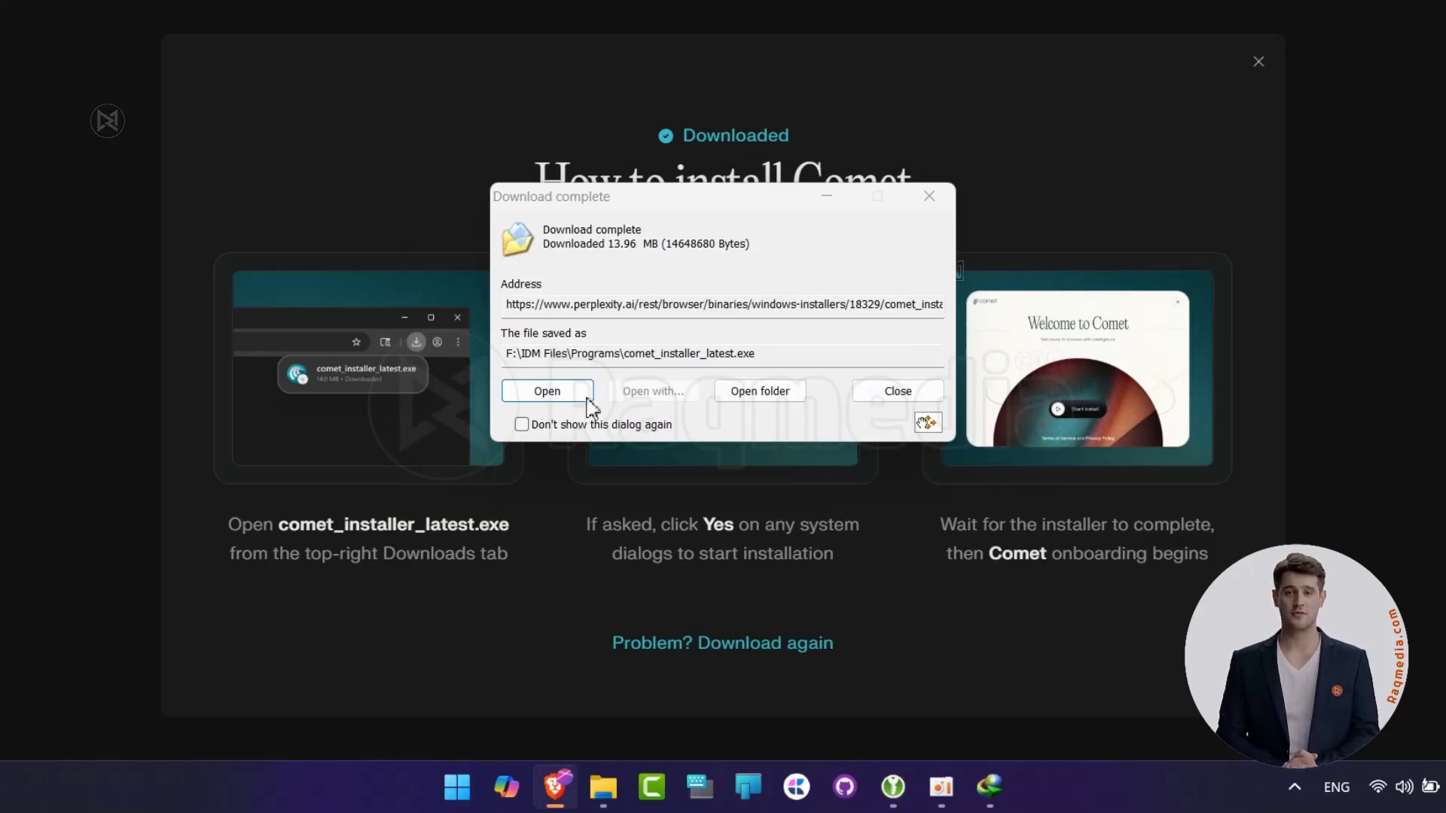
- Run the Comet installer, install Comet and launch it
{"action": "left_click", "coordinate": [548, 391]}
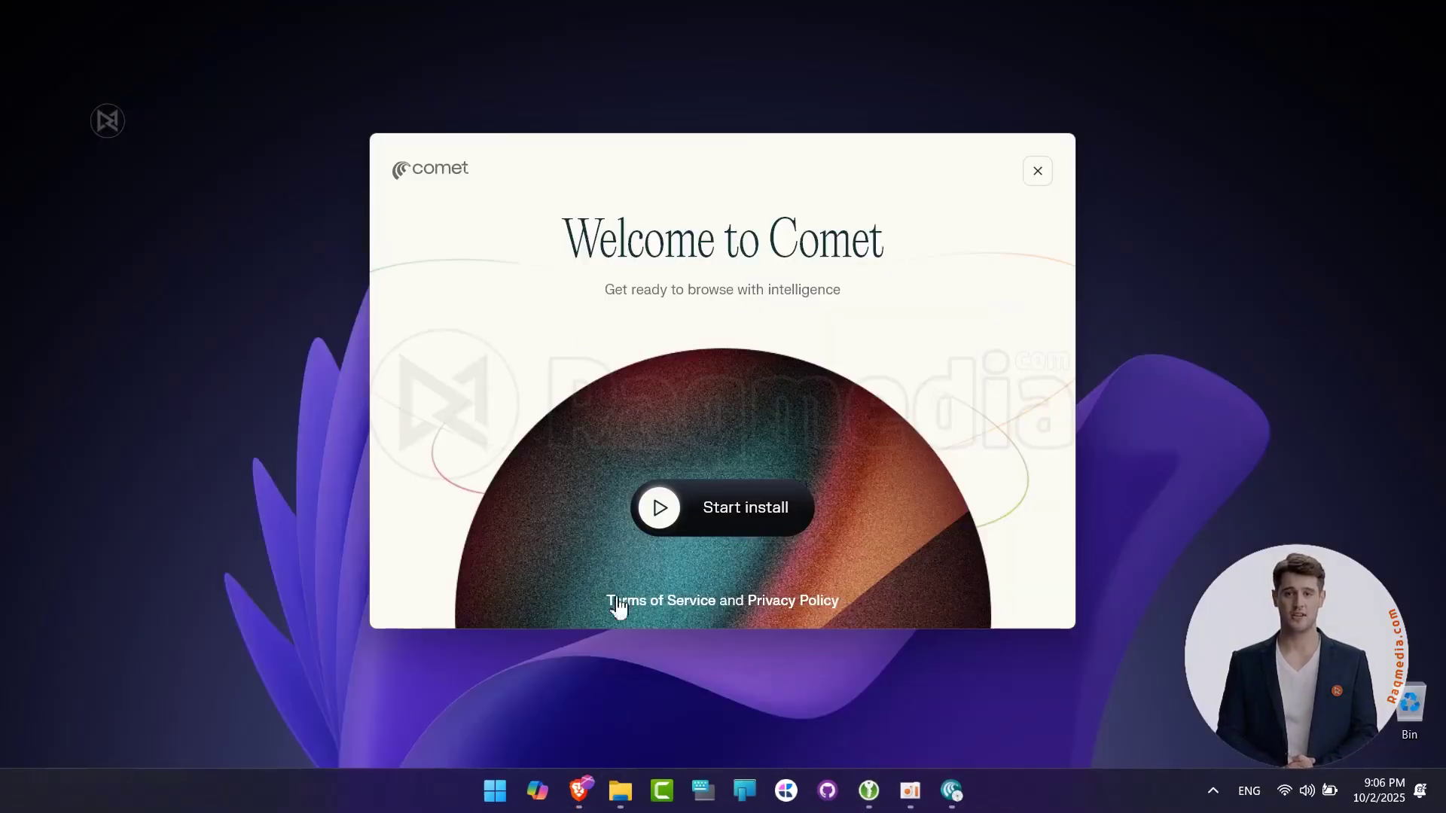
{"action": "left_click", "coordinate": [670, 517]}
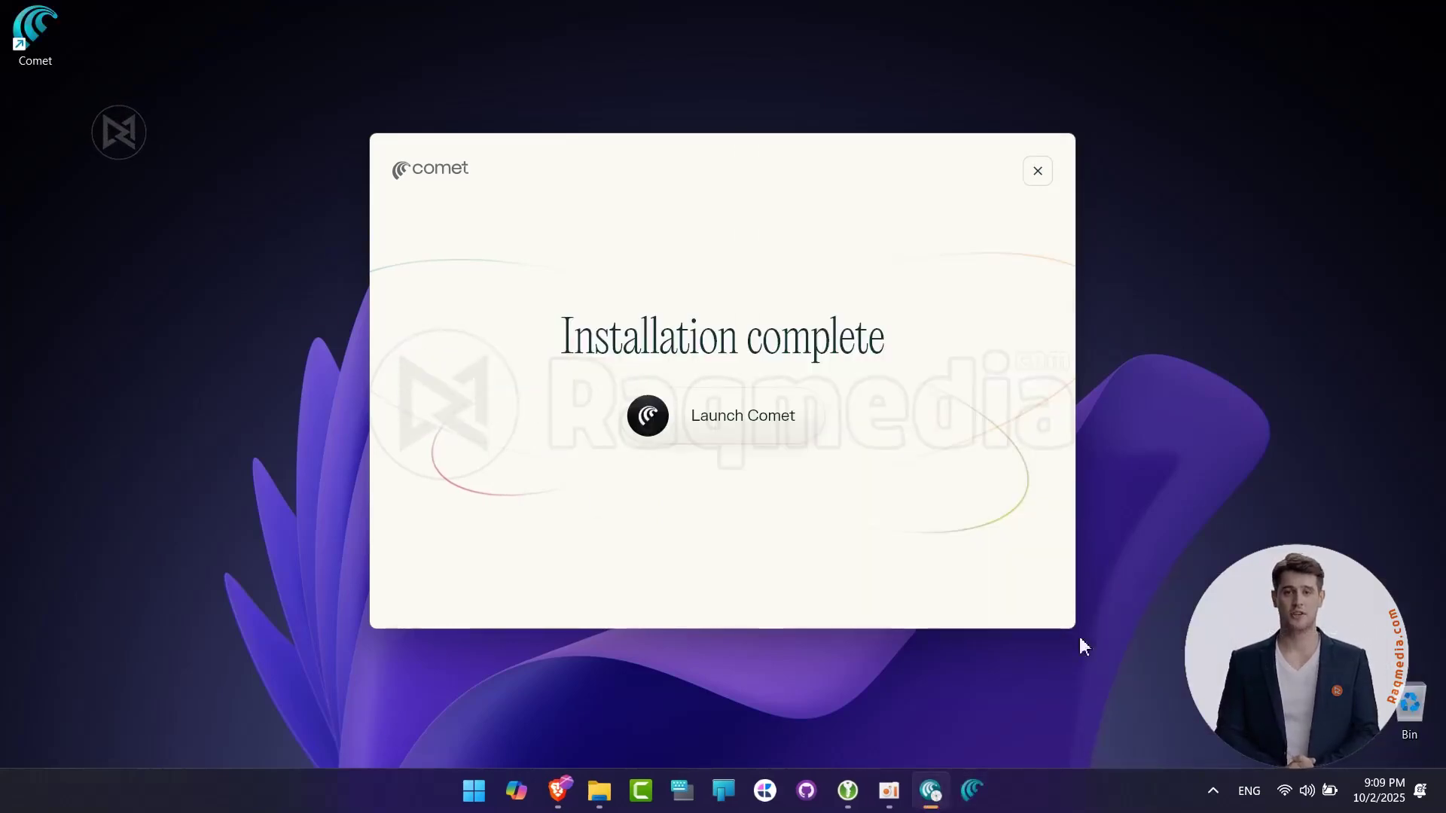
{"action": "left_click", "coordinate": [715, 422]}
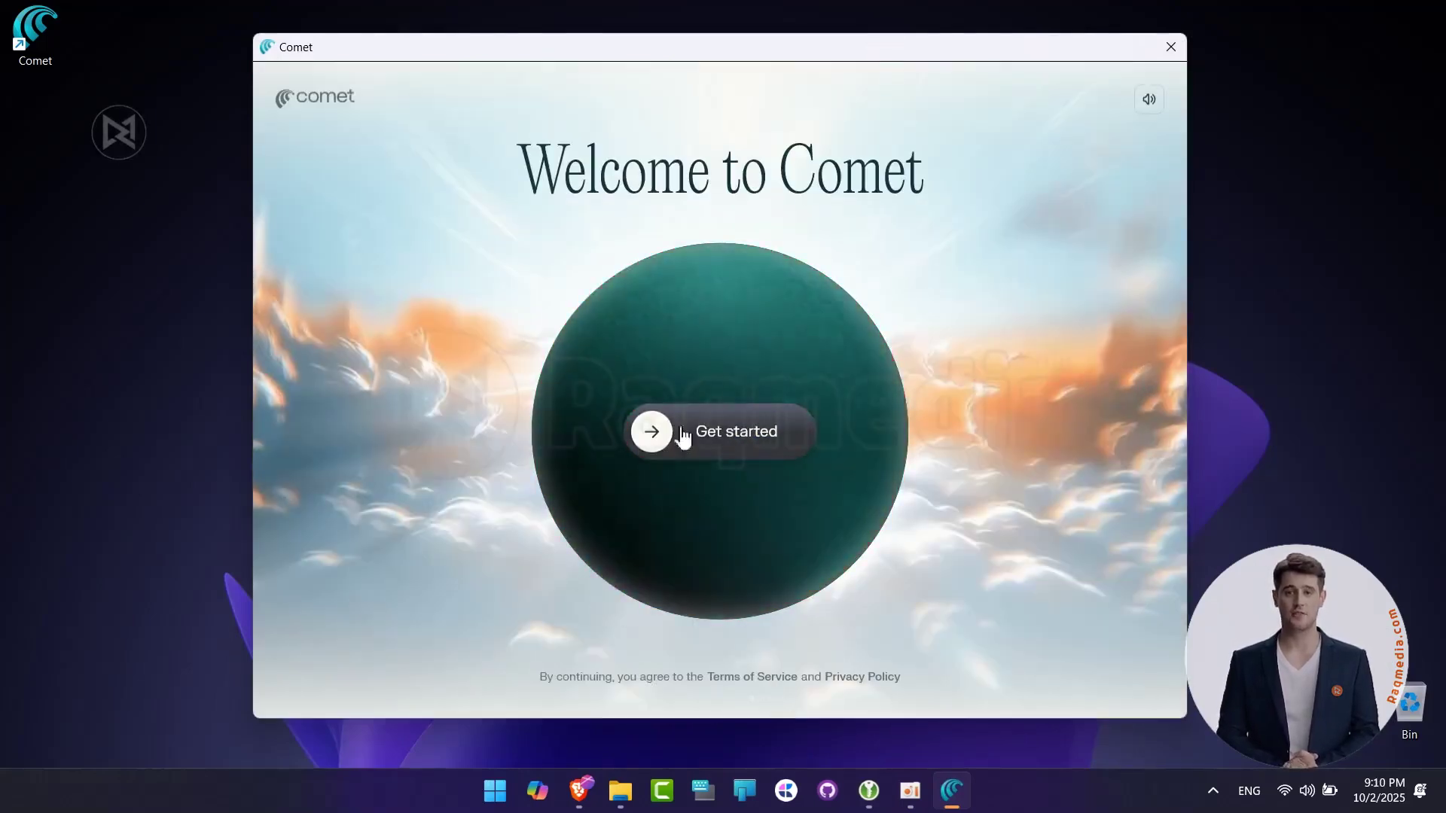
- Complete onboarding: skip import, pick an avatar and orange accent, untick taskbar pinning
{"action": "left_click", "coordinate": [688, 441]}
{"action": "left_click", "coordinate": [719, 489]}
{"action": "left_click", "coordinate": [865, 671]}
{"action": "left_click", "coordinate": [948, 595]}
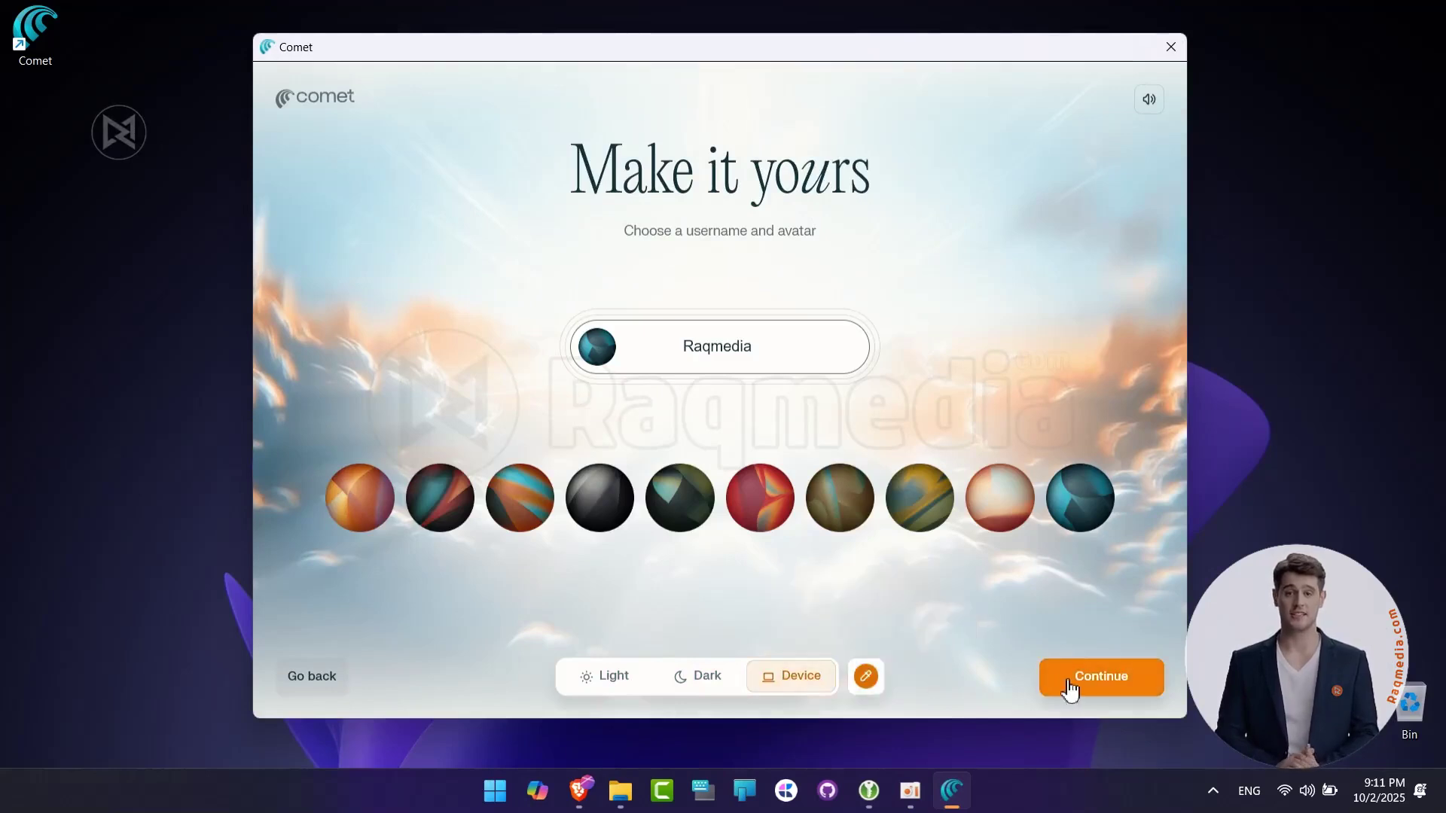
{"action": "left_click", "coordinate": [1077, 682]}
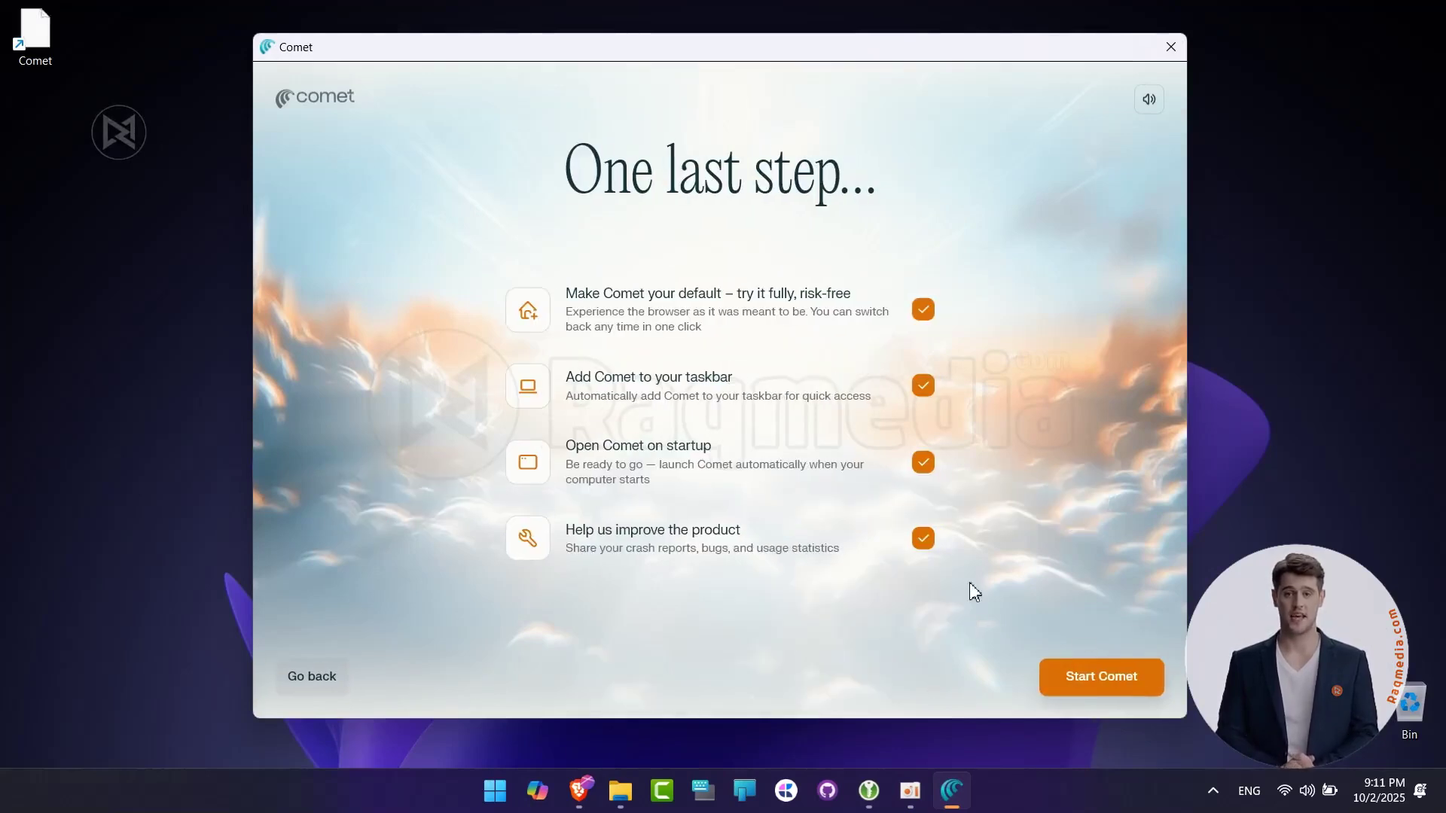
{"action": "left_click", "coordinate": [924, 387]}
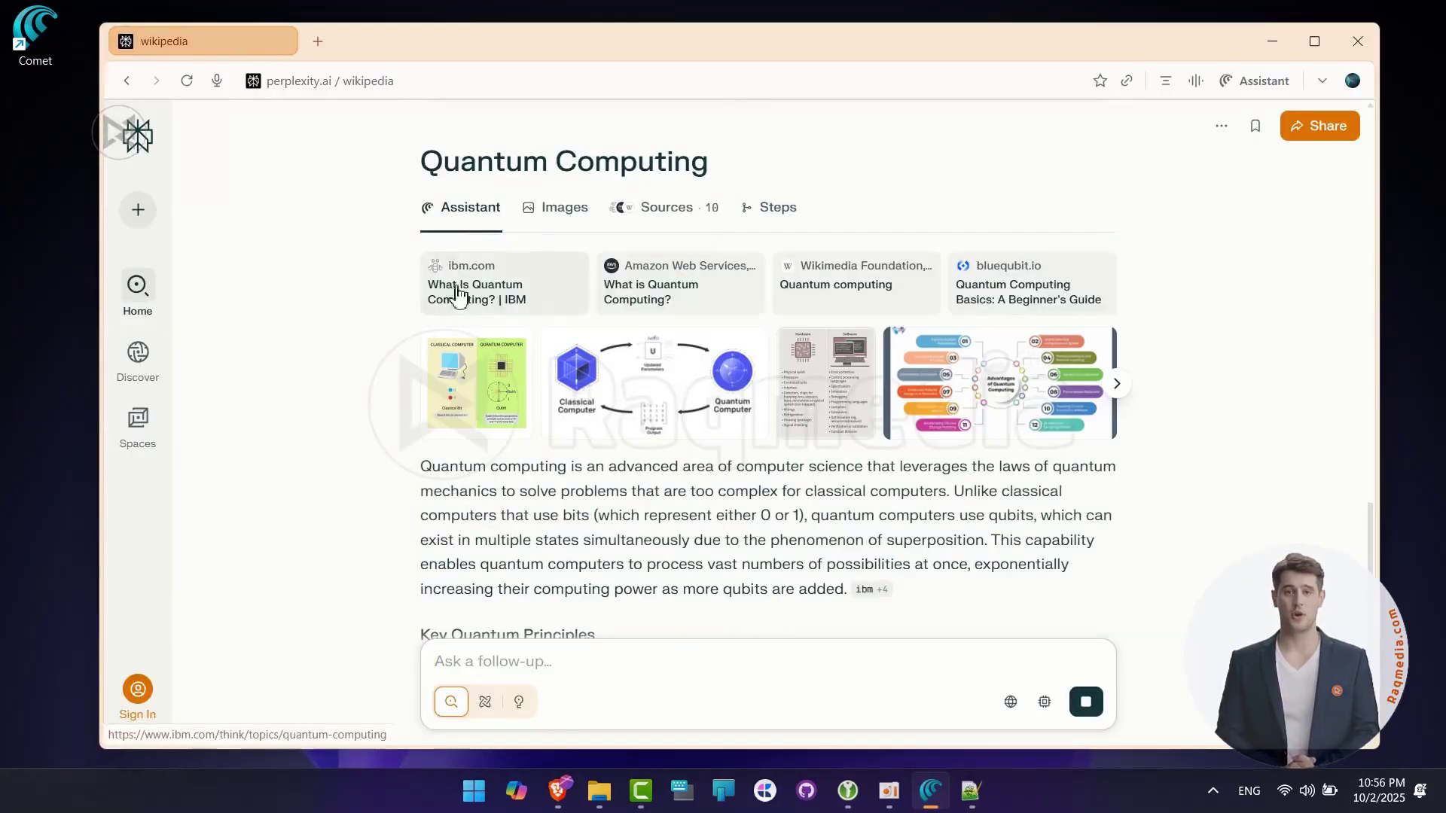
- Beside Wikipedia's Quantum computing article, ask the Assistant 'Explain quantum superposition like I'm 10.'
{"action": "left_click", "coordinate": [880, 280]}
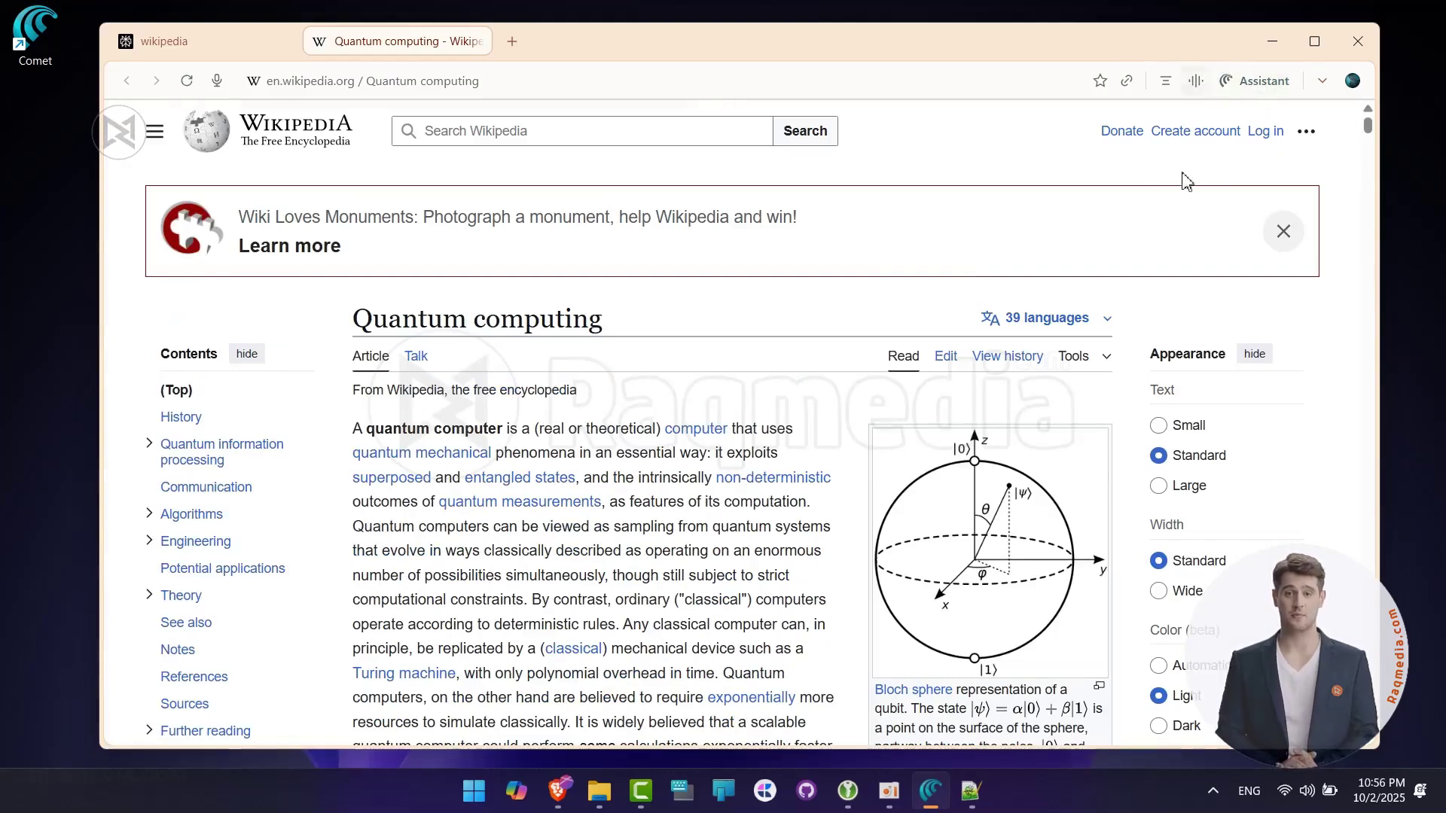
{"action": "left_click", "coordinate": [1250, 84]}
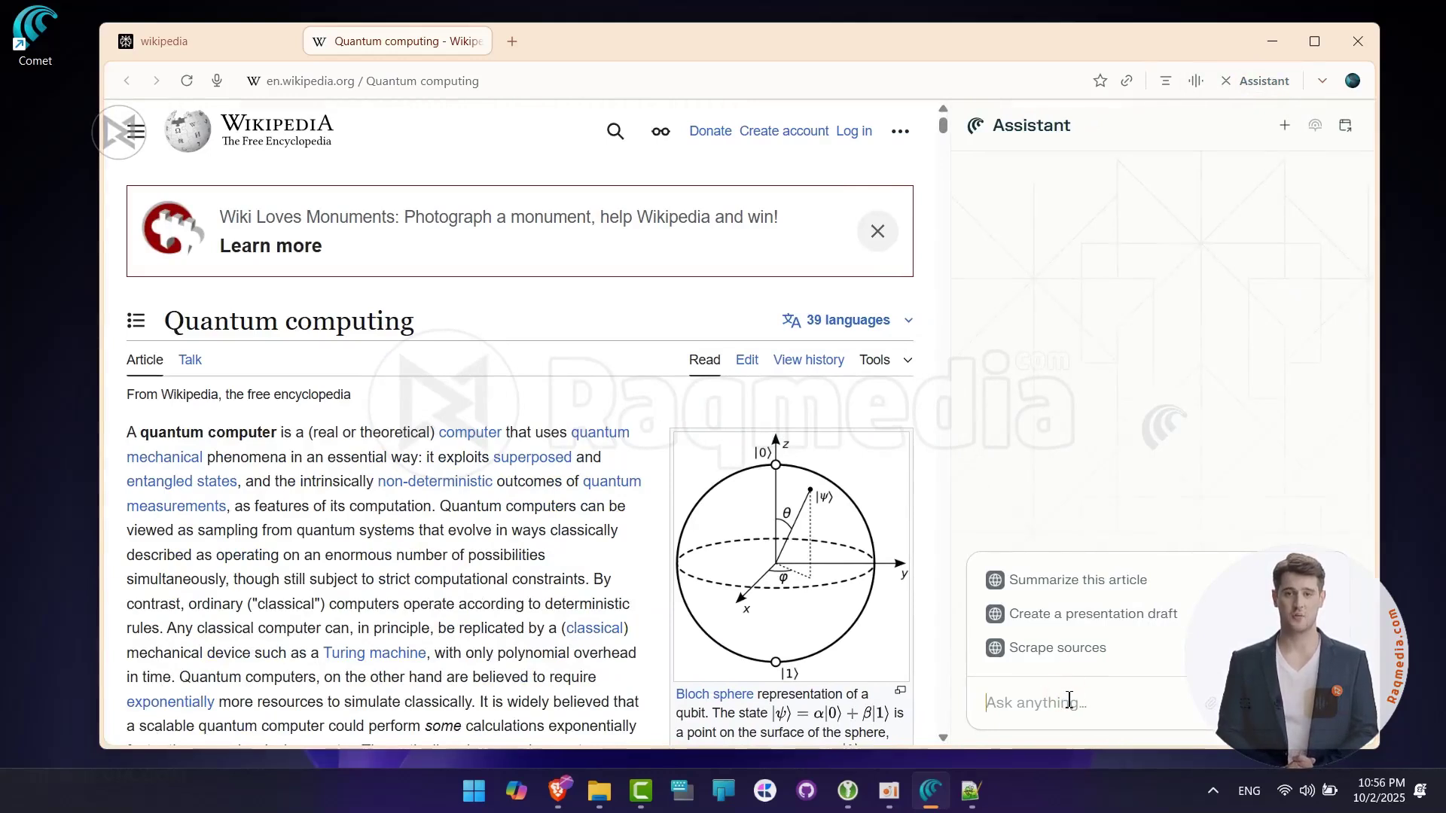
{"action": "type", "text": "Explain quantum superposition like I'm 10."}
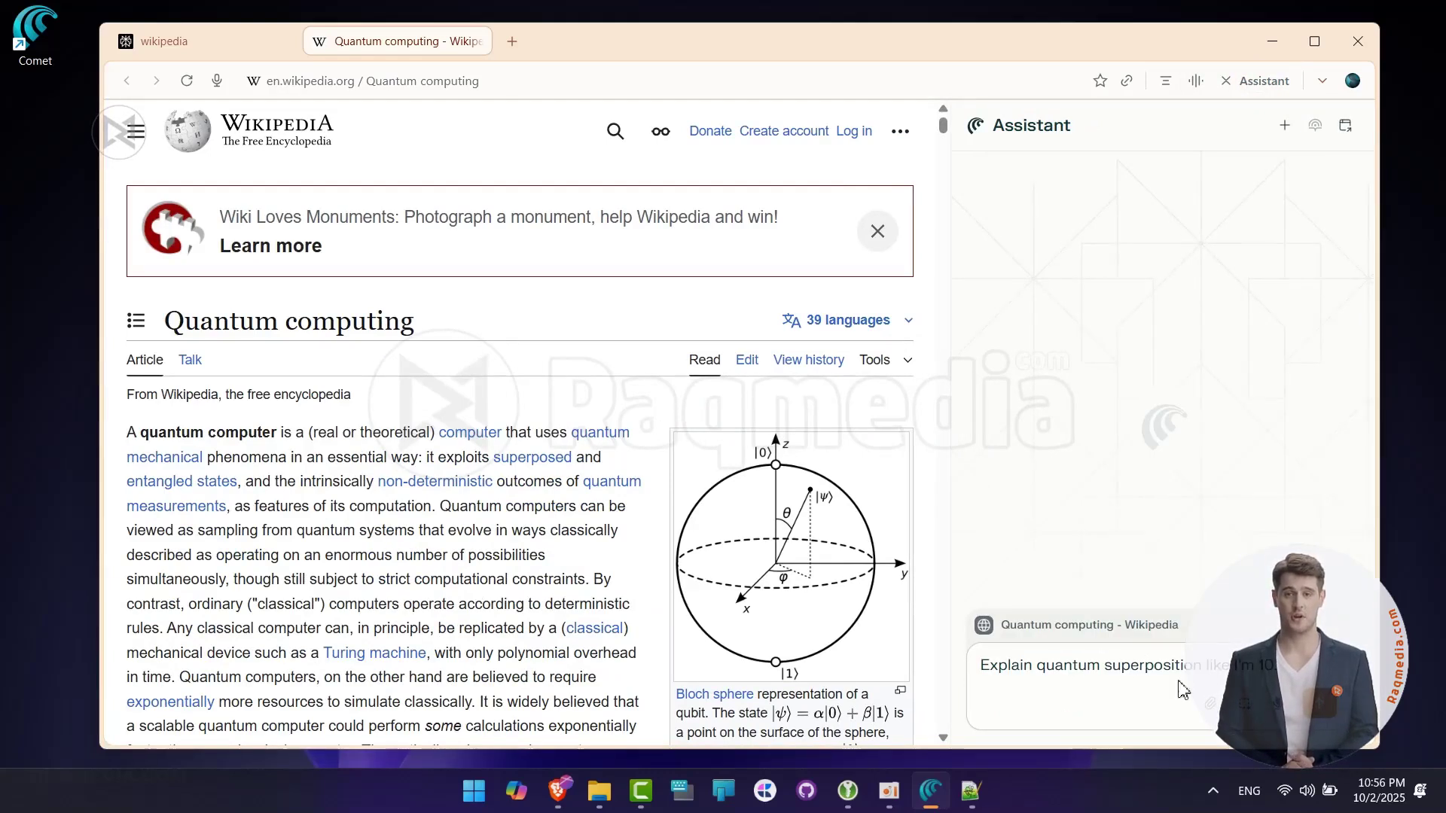
{"action": "left_click", "coordinate": [1322, 714]}
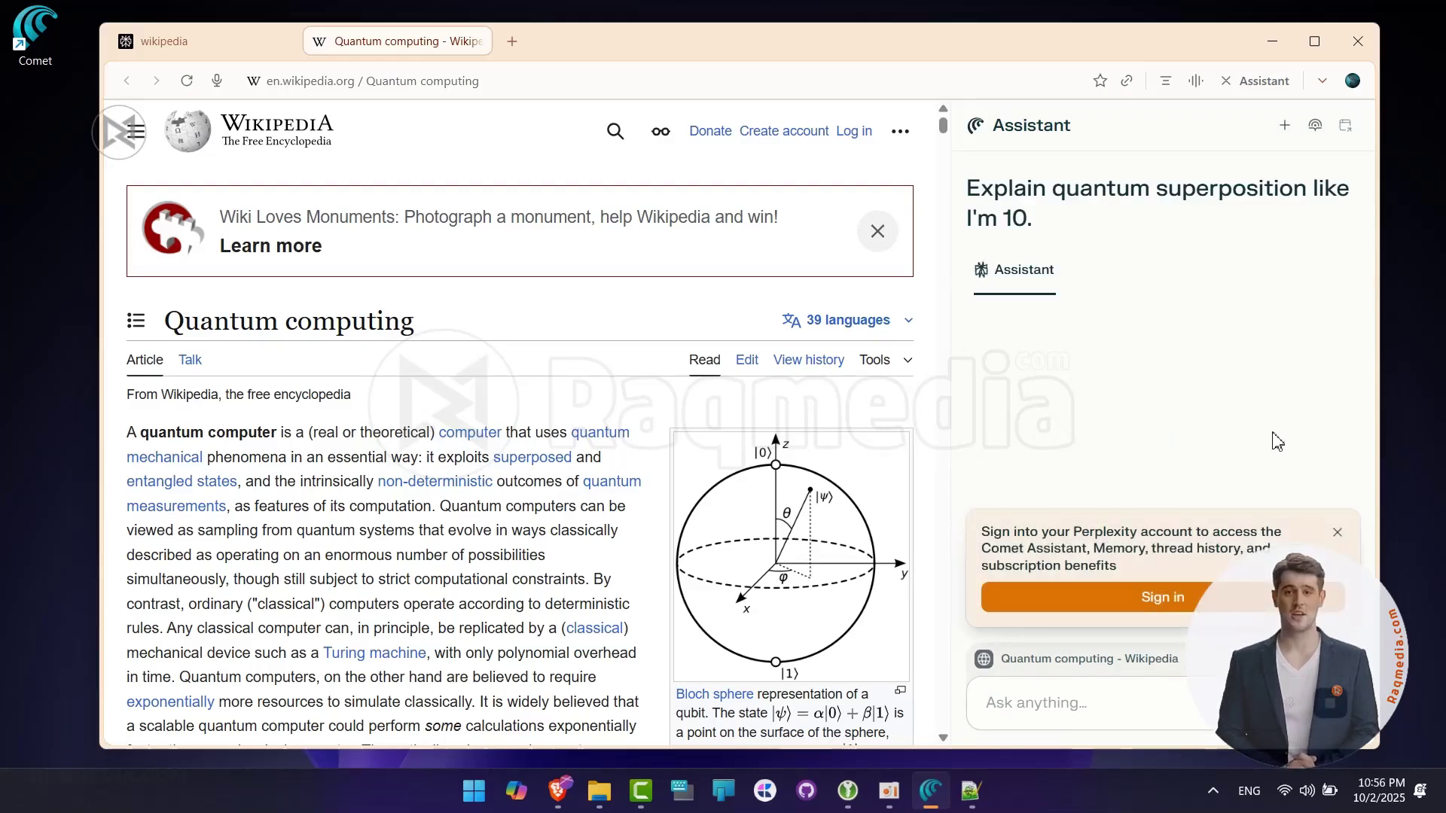
{"action": "left_click", "coordinate": [1340, 533]}
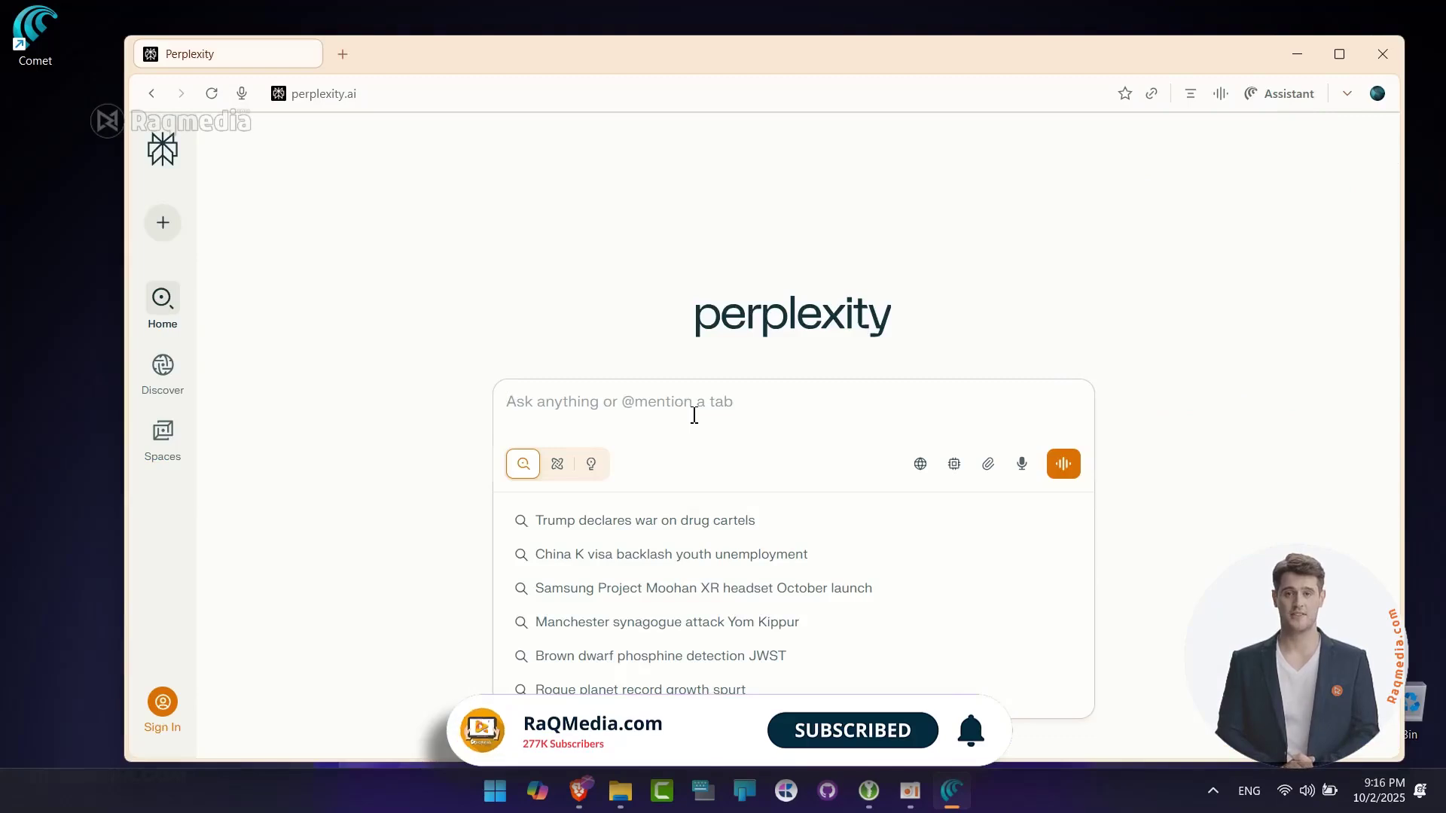
- Search 'top raqmedia tutorials blogs' and scroll through the answer
{"action": "type", "text": "top raqmedia tuto"}
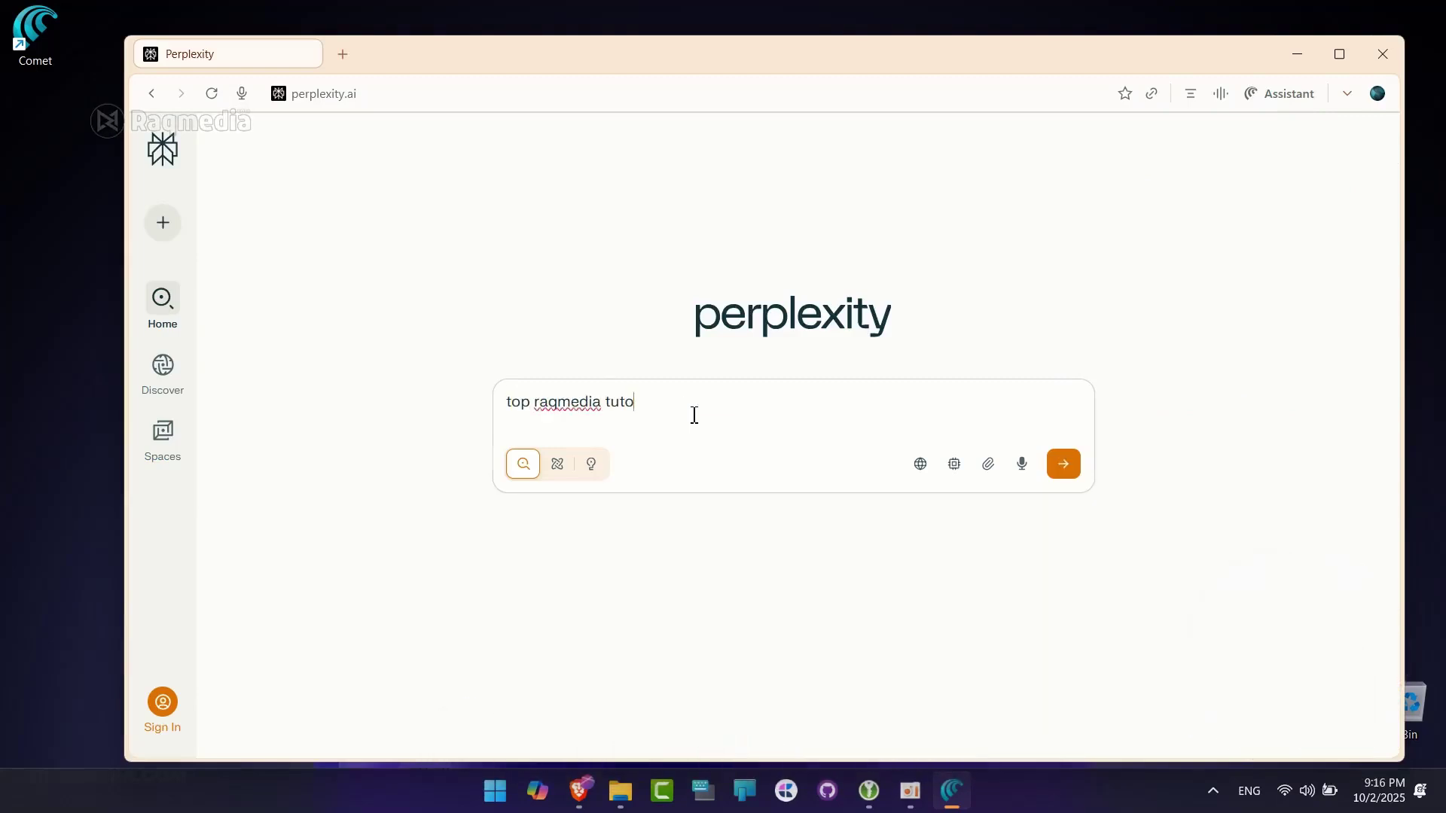
{"action": "type", "text": "rials blogs"}
{"action": "key", "text": "Return"}
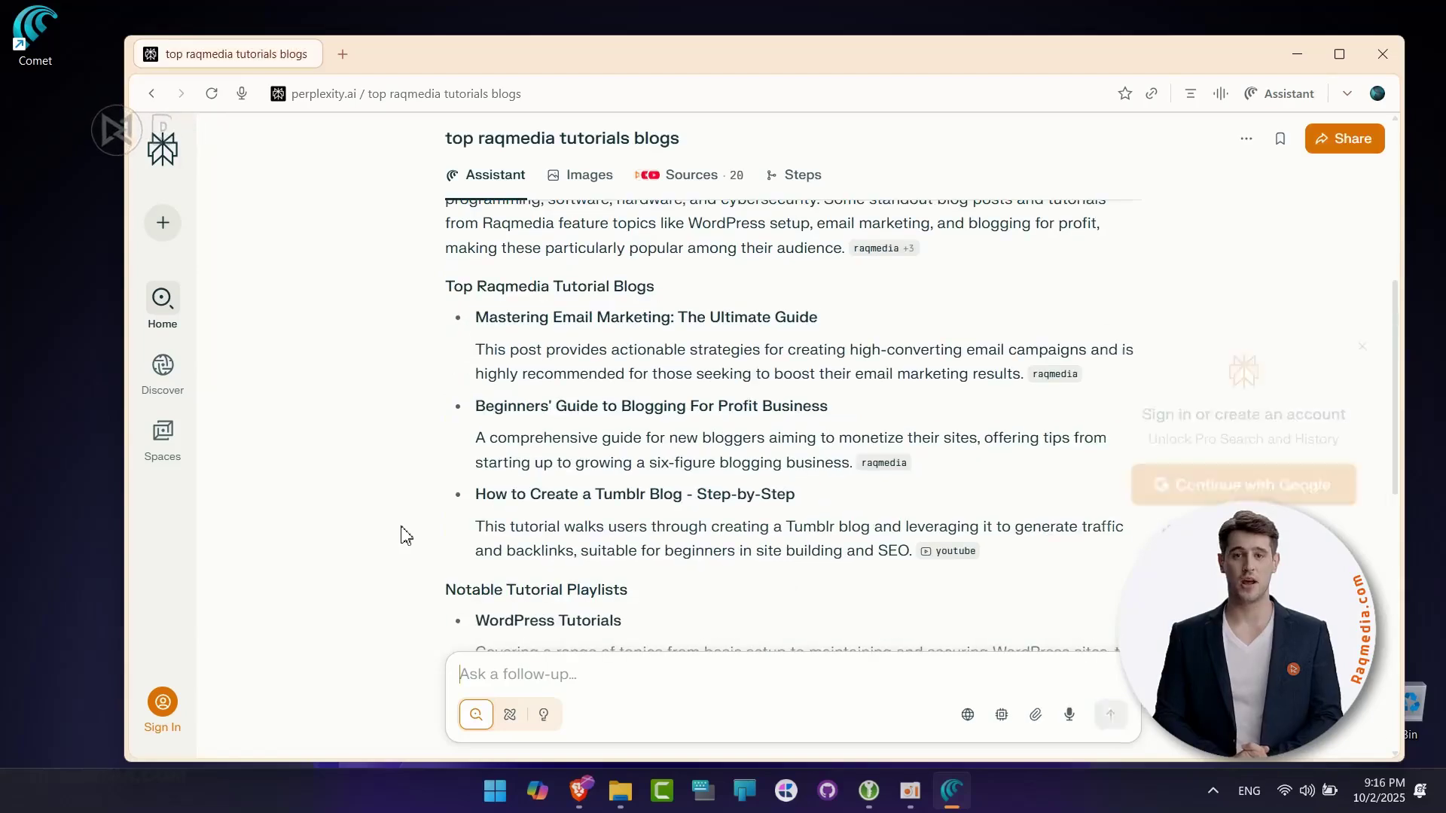
{"action": "scroll", "coordinate": [787, 515], "scroll_direction": "down", "scroll_amount": 4}
{"action": "scroll", "coordinate": [788, 515], "scroll_direction": "down", "scroll_amount": 3}
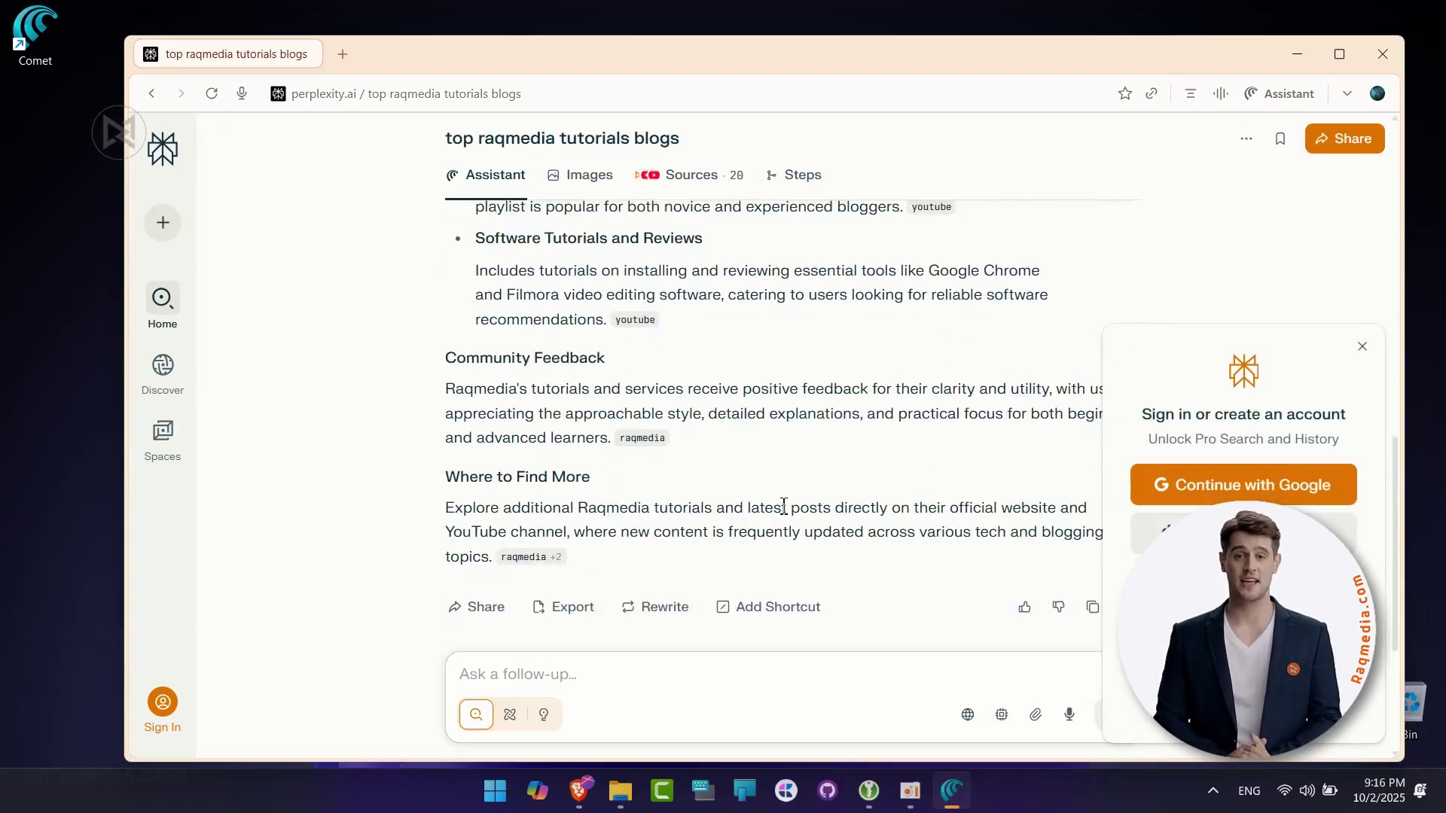
{"action": "scroll", "coordinate": [781, 507], "scroll_direction": "up", "scroll_amount": 10}
- Browse the Sources list, then return to the answer and open RaQMedia - Tech Simplified
{"action": "left_click", "coordinate": [701, 221]}
{"action": "scroll", "coordinate": [573, 459], "scroll_direction": "down", "scroll_amount": 2}
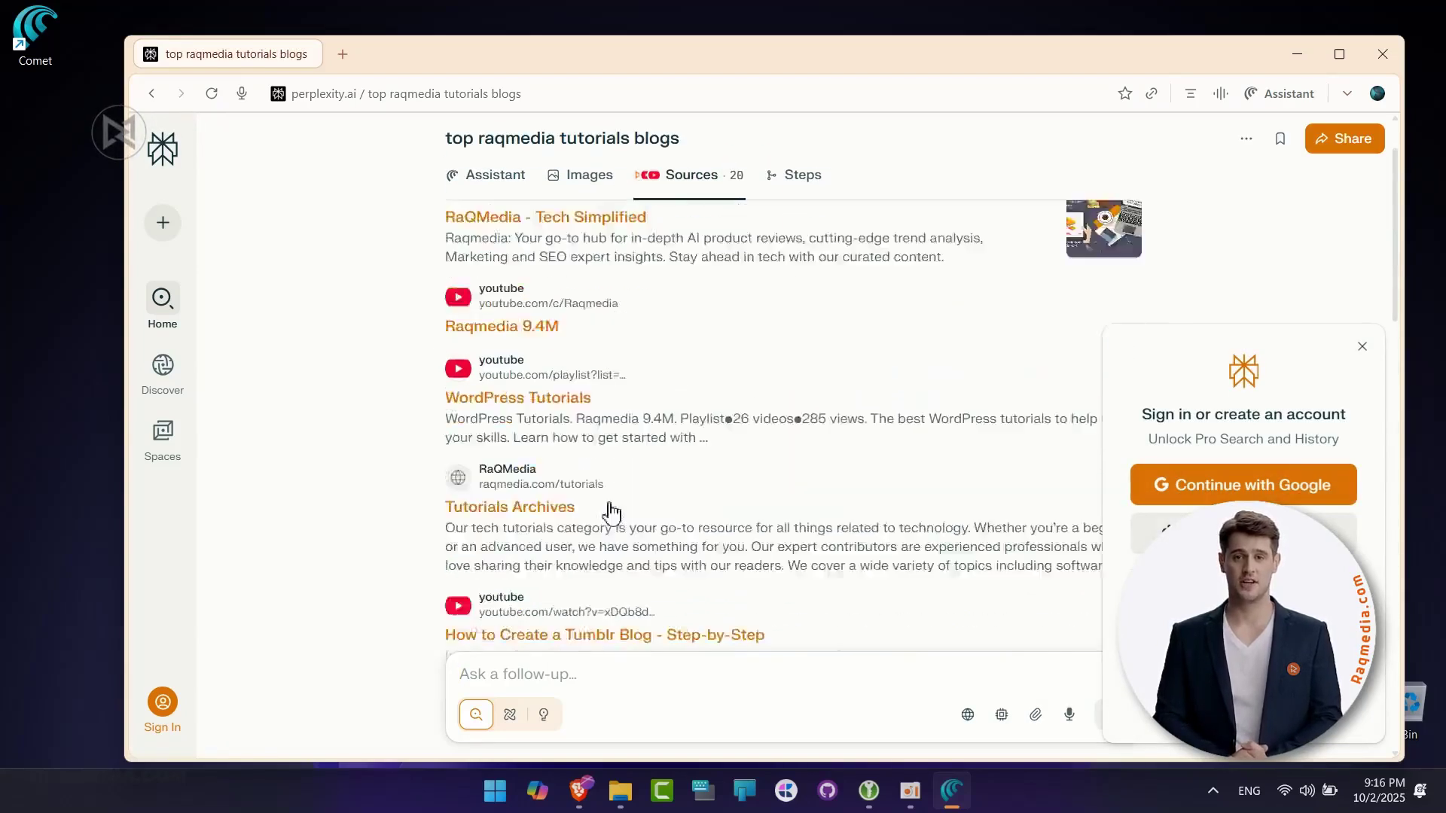
{"action": "scroll", "coordinate": [904, 452], "scroll_direction": "down", "scroll_amount": 2}
{"action": "scroll", "coordinate": [971, 437], "scroll_direction": "down", "scroll_amount": 5}
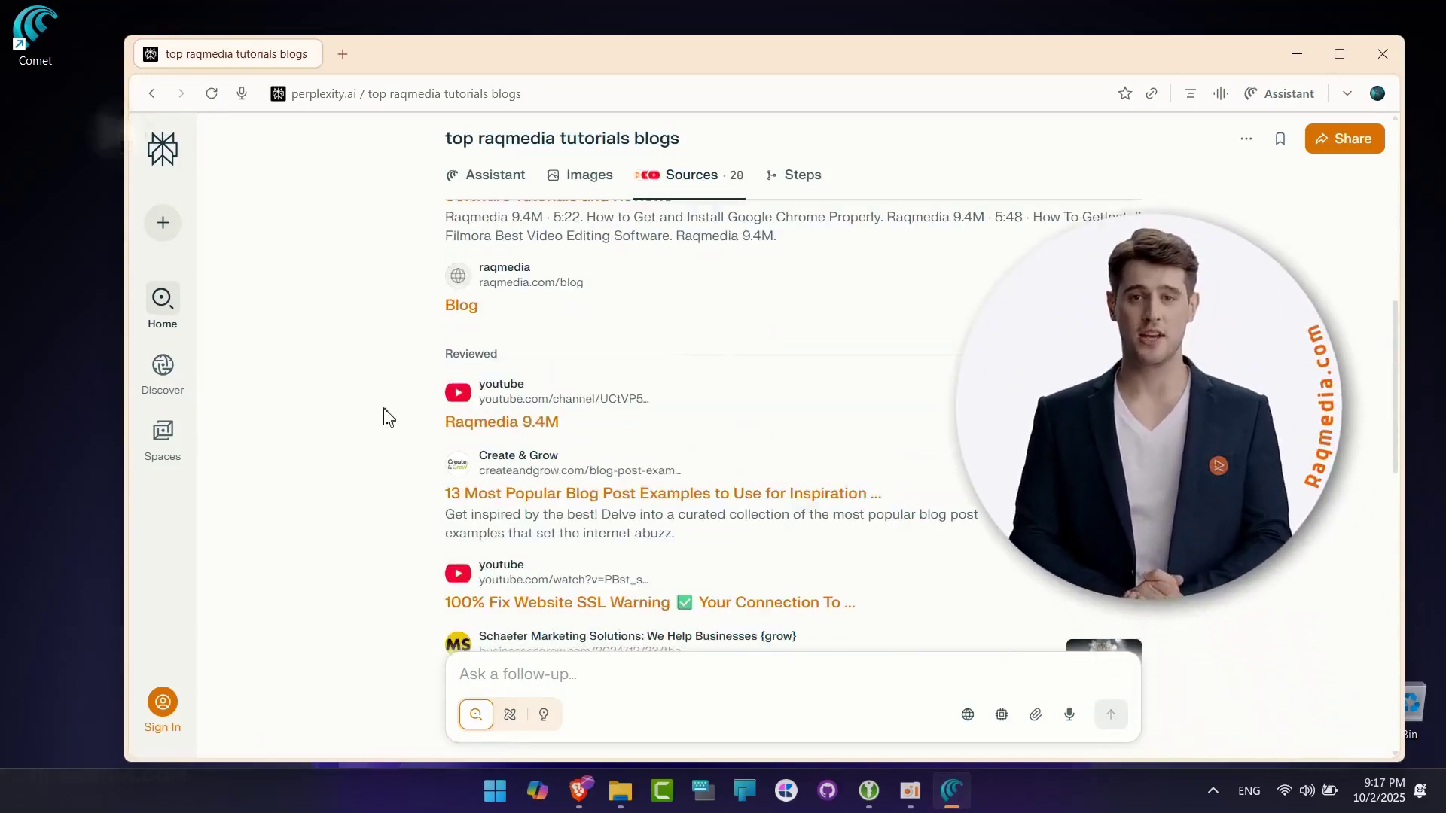
{"action": "scroll", "coordinate": [384, 412], "scroll_direction": "up", "scroll_amount": 10}
{"action": "left_click", "coordinate": [503, 226]}
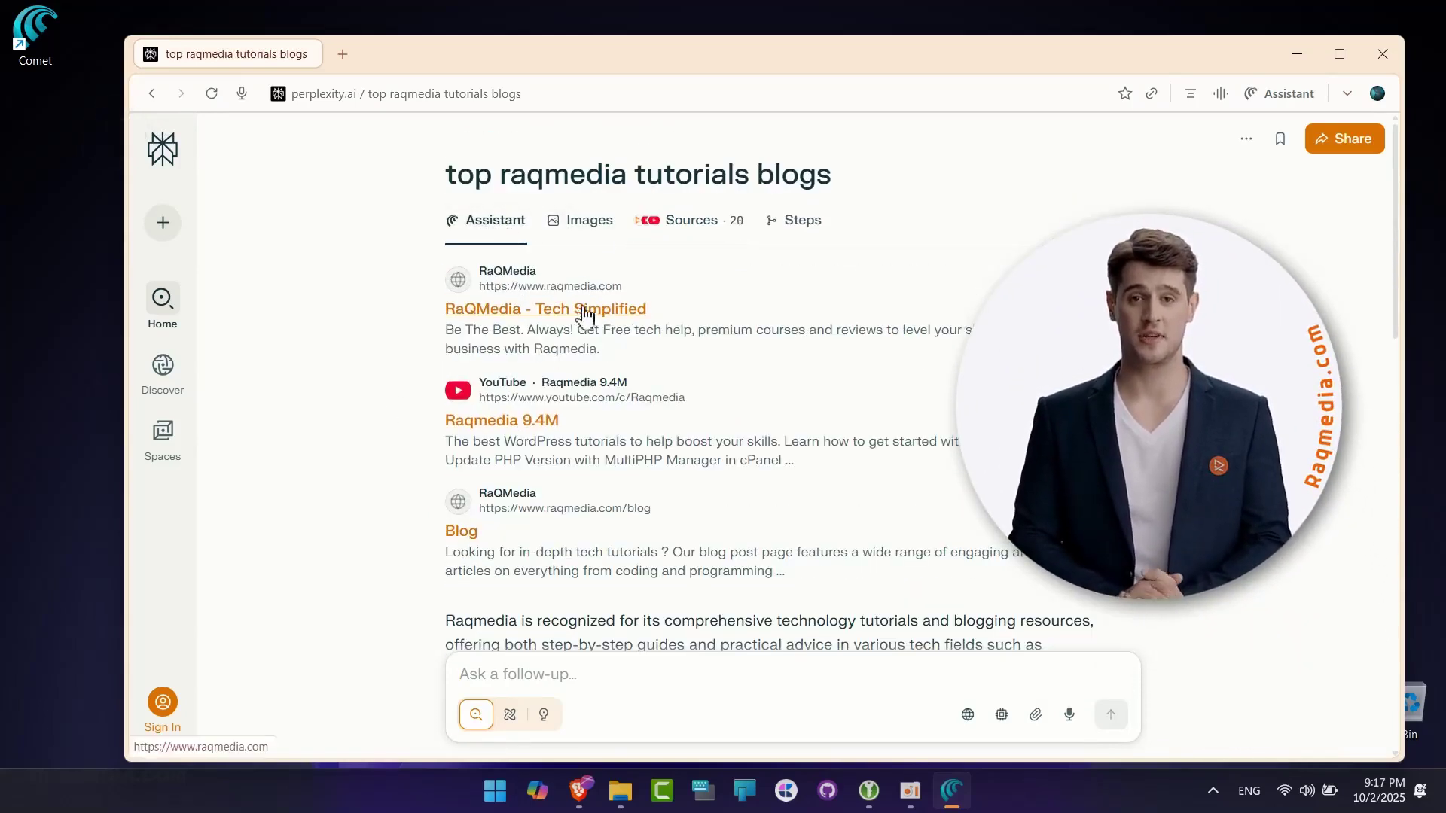
{"action": "left_click", "coordinate": [520, 310]}
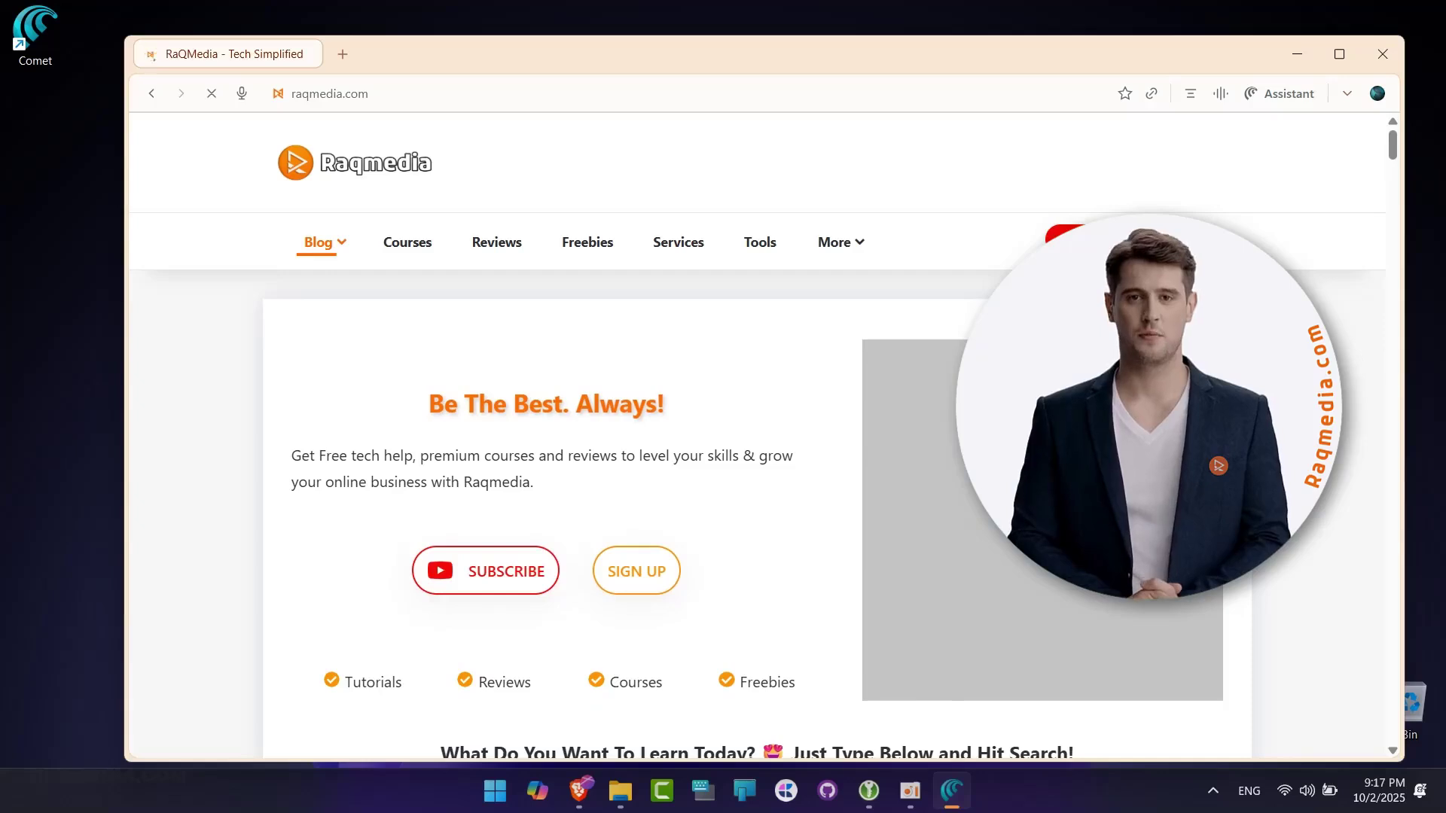